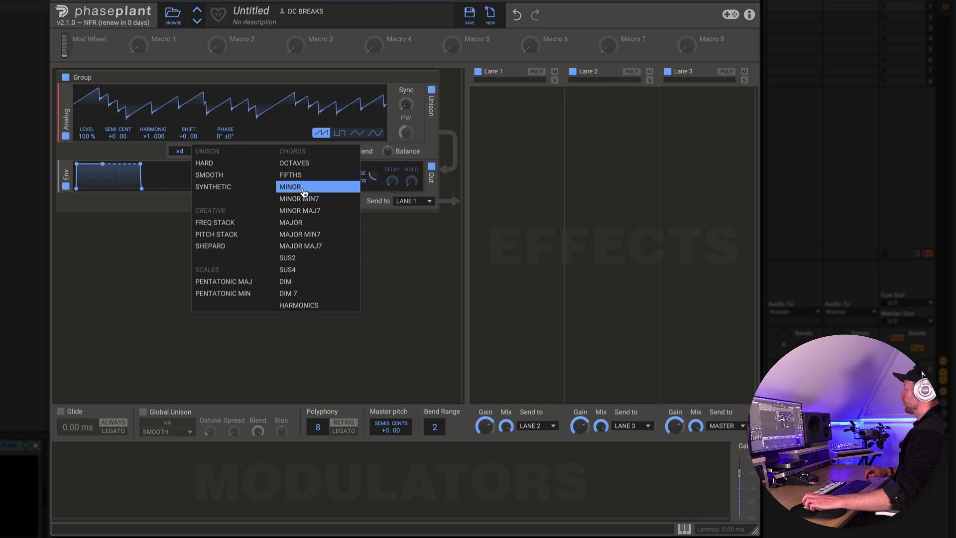
Set the analog oscillator's unison mode to the Minor chord and add a Reverb effect to Lane 3
left_click(303, 188)
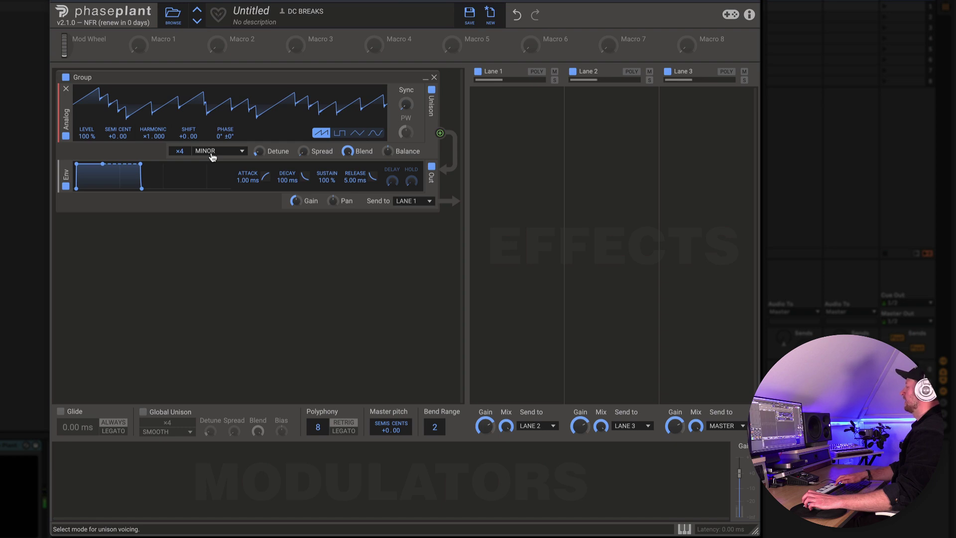
left_click(674, 112)
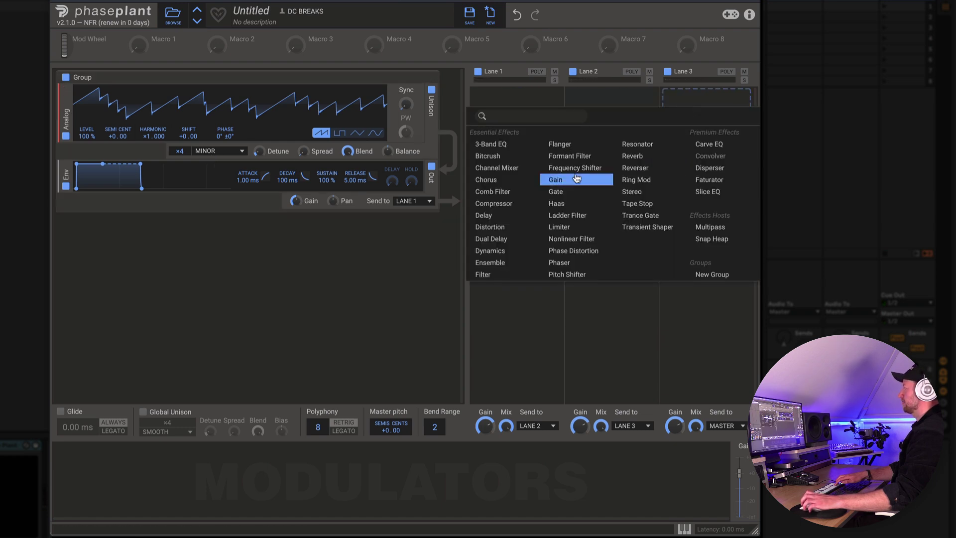
left_click(645, 156)
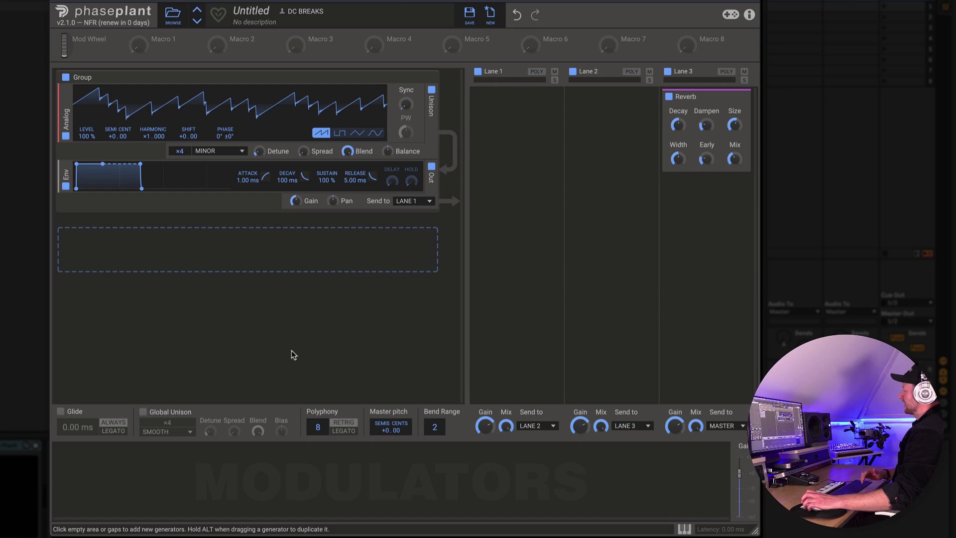
Add a Random modulator with smoothing at 100% and a rate of about 1.213 Hz
left_click(101, 484)
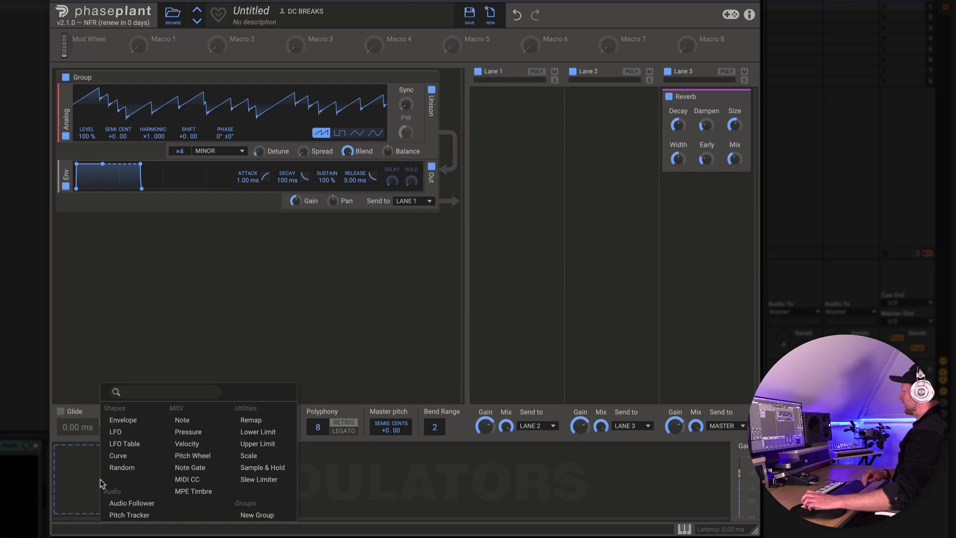
left_click(122, 468)
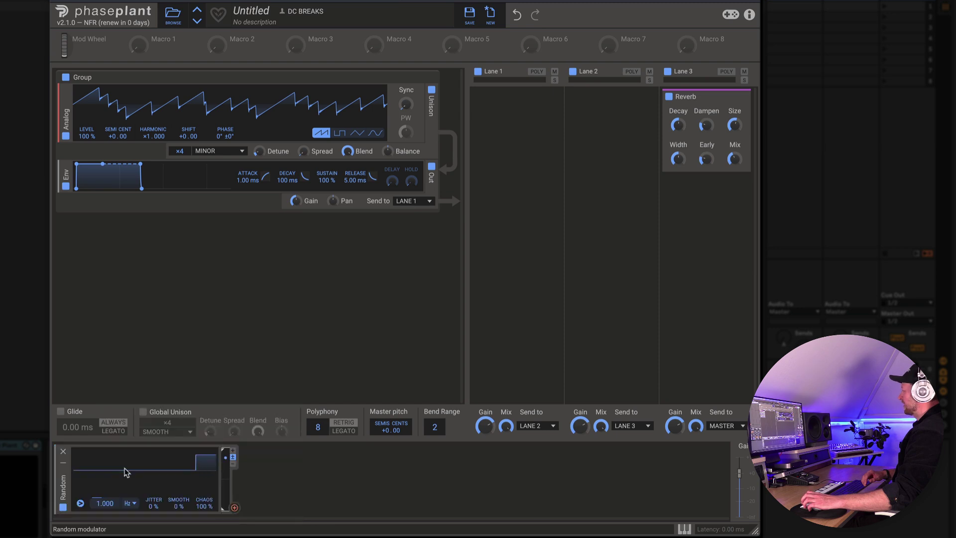
left_click_drag(169, 504, 169, 473)
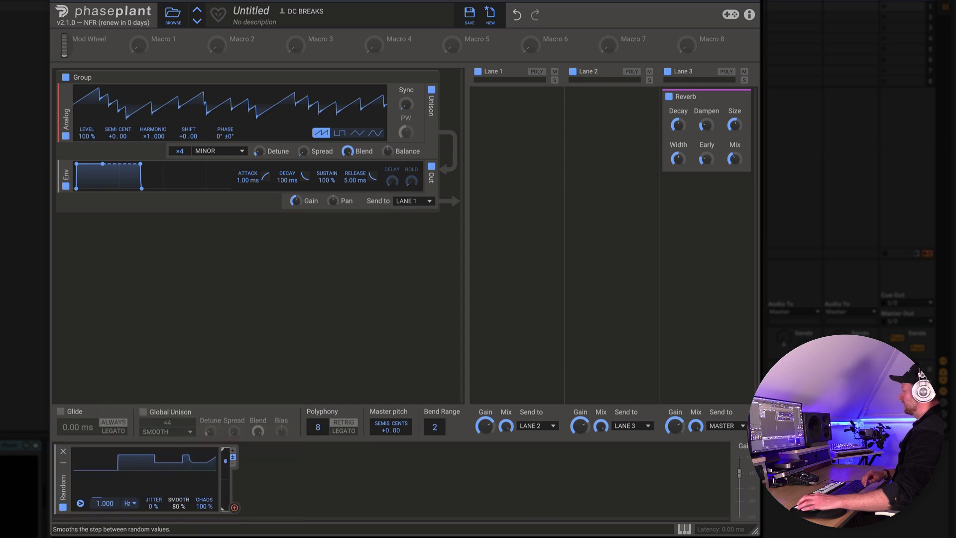
left_click_drag(101, 506, 101, 495)
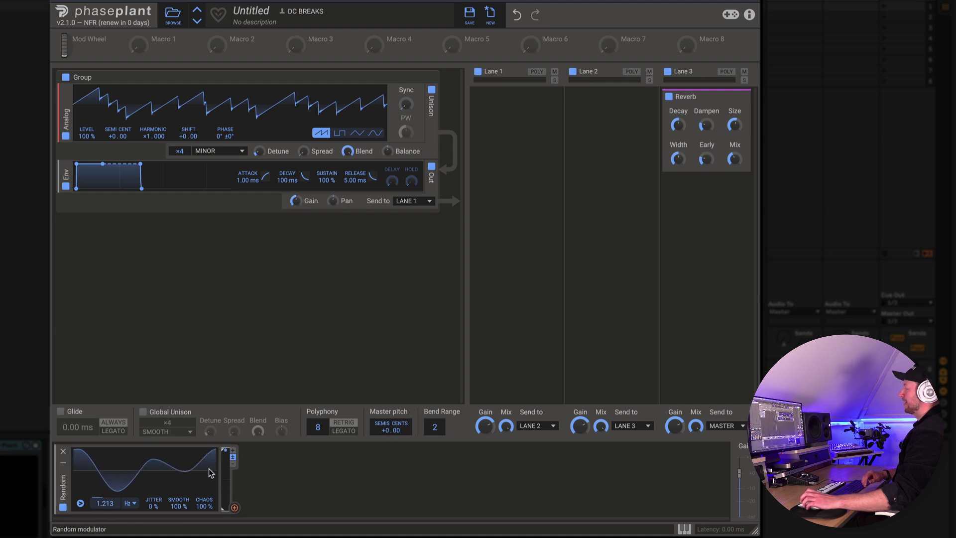
Add a Sample & Hold modulator and feed the Random modulator into its sample input
left_click(261, 480)
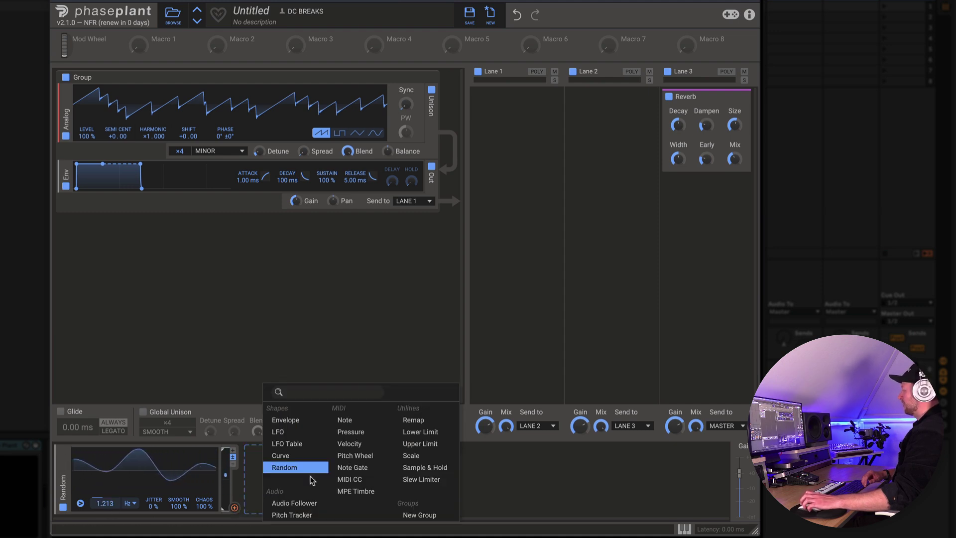
left_click(422, 468)
left_click_drag(234, 507, 291, 500)
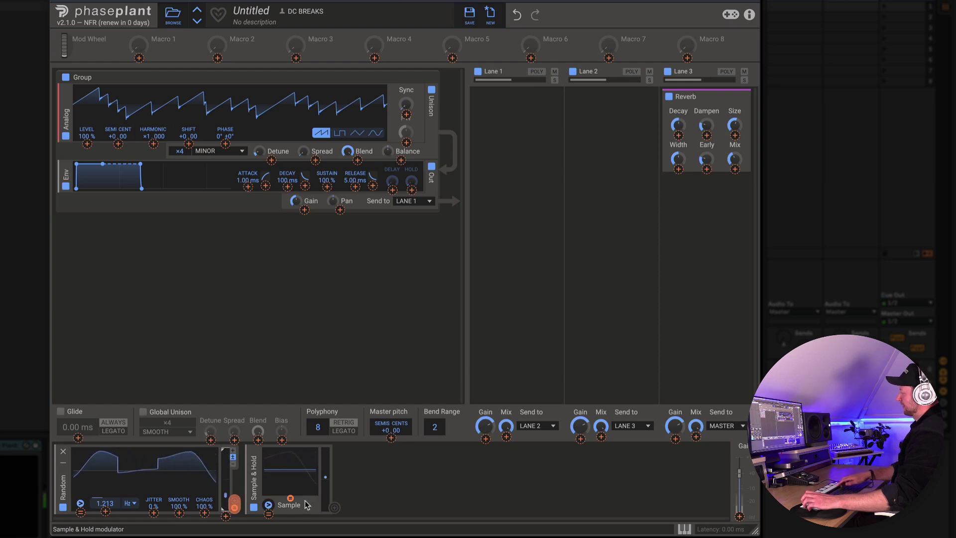
Modulate the analog oscillator's pitch with the Sample & Hold modulator, using an amount of 12 semitones
left_click(335, 507)
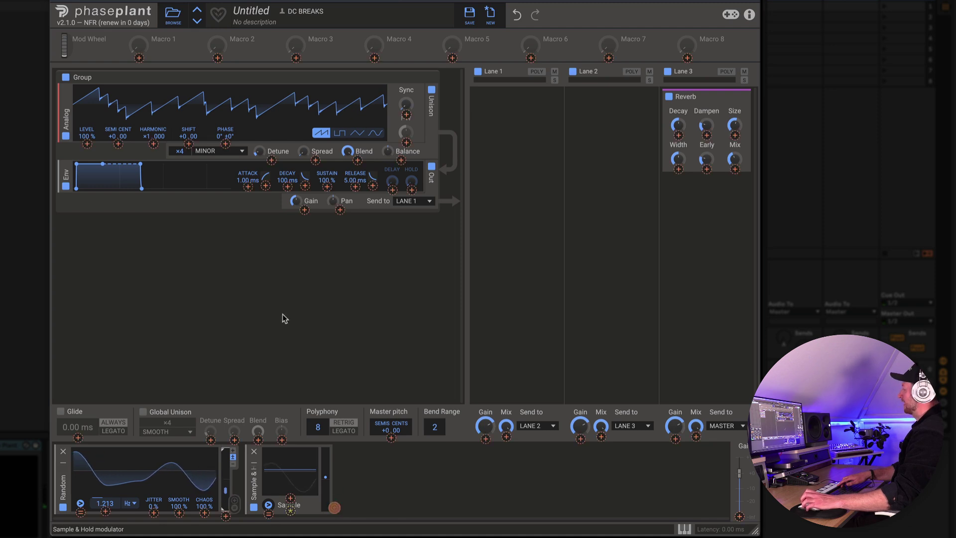
left_click(118, 144)
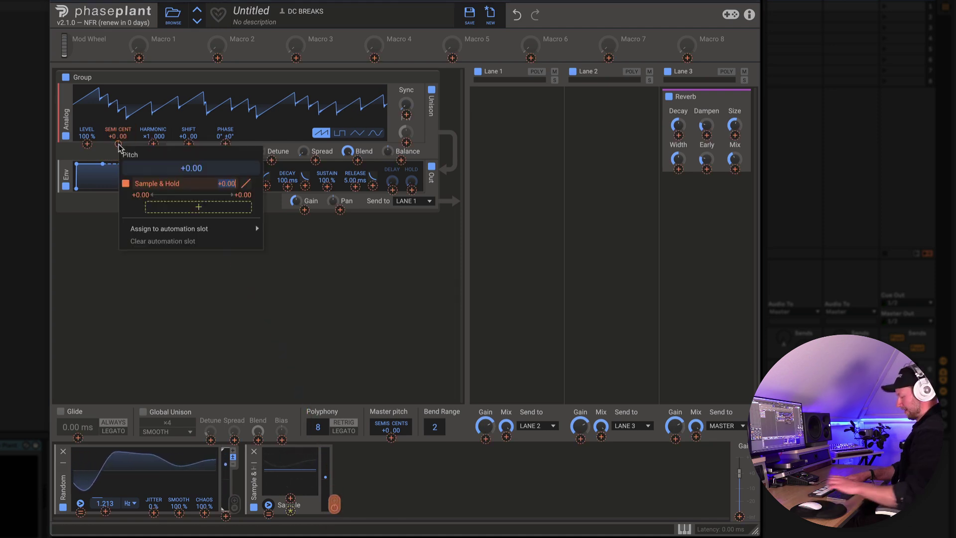
type("12")
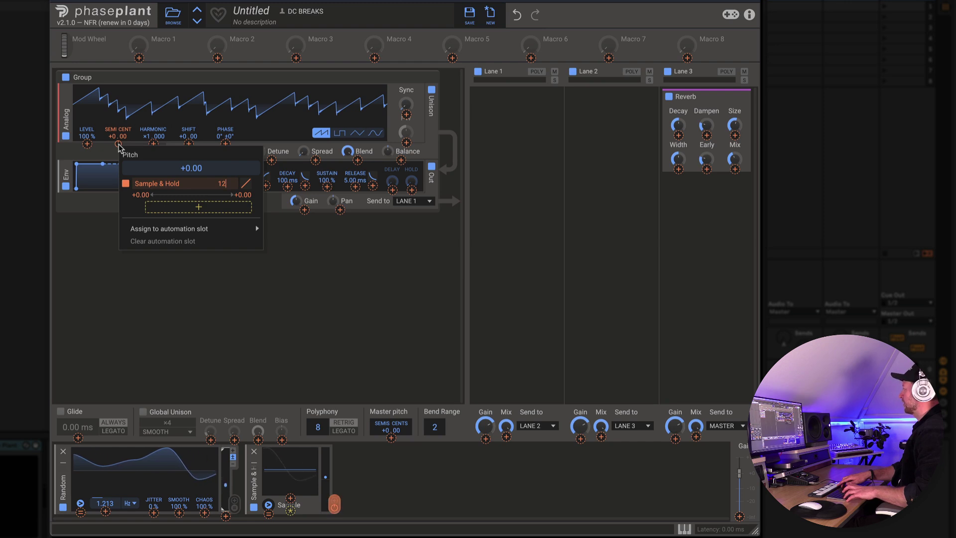
key("Return")
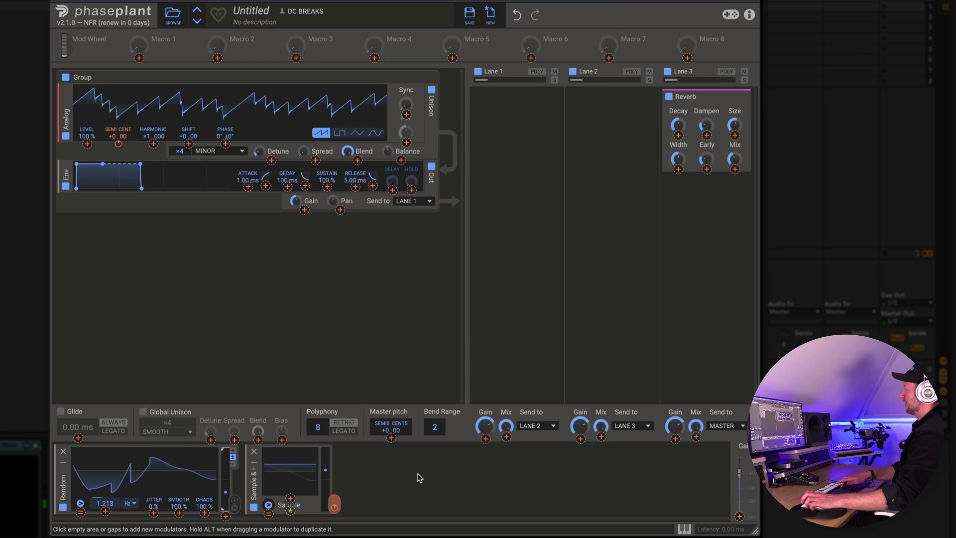
left_click(152, 84)
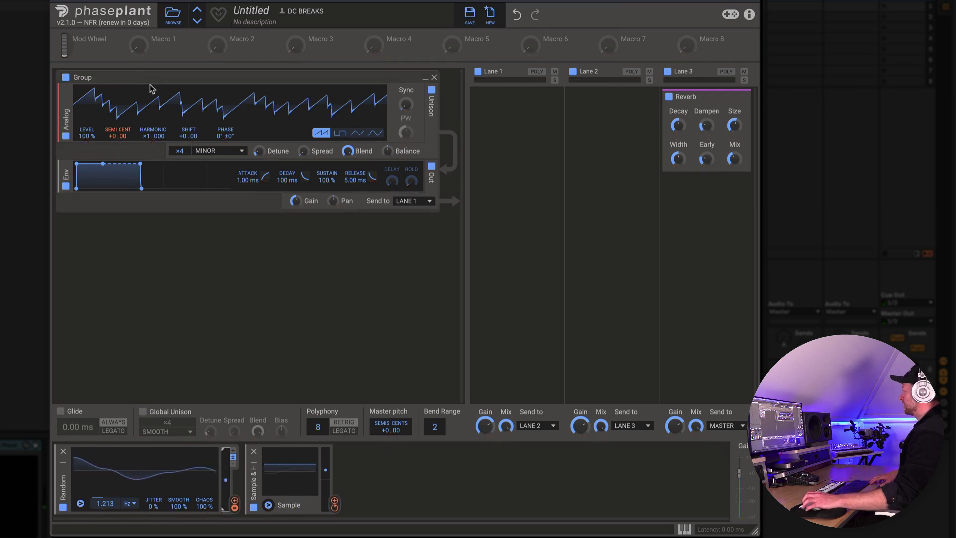
Duplicate the analog group below the original and set the copy's oscillator waveform to sine
left_click_drag(152, 79, 147, 245)
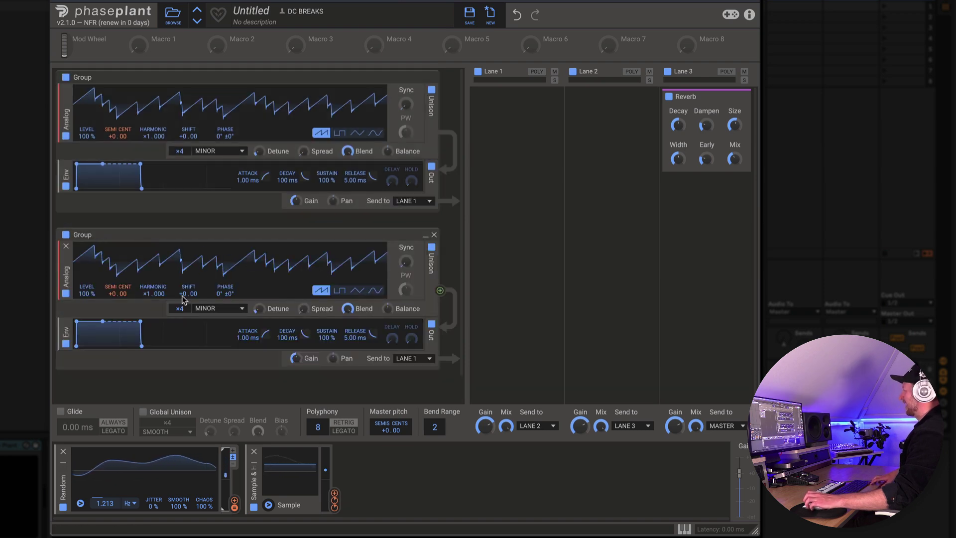
left_click(377, 291)
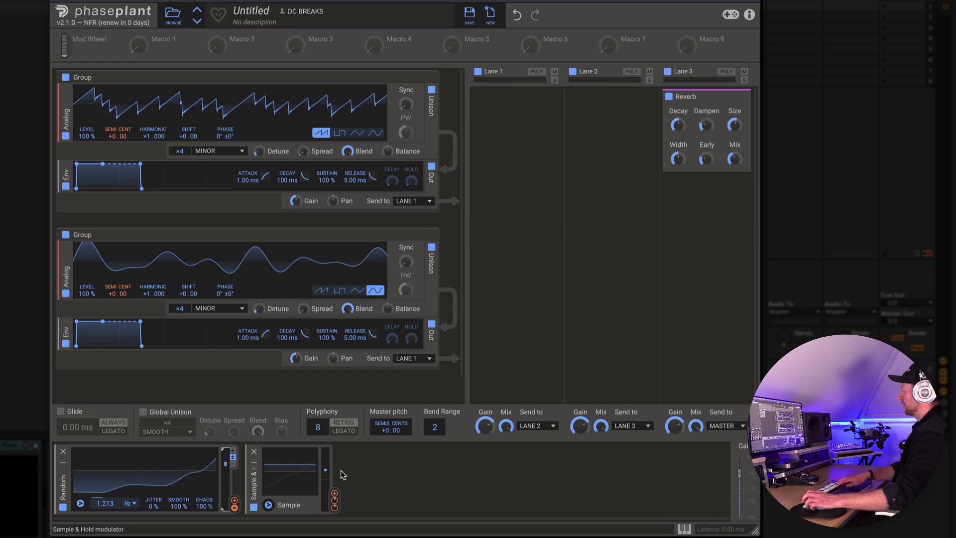
mouse_move(337, 512)
left_click_drag(337, 513, 124, 295)
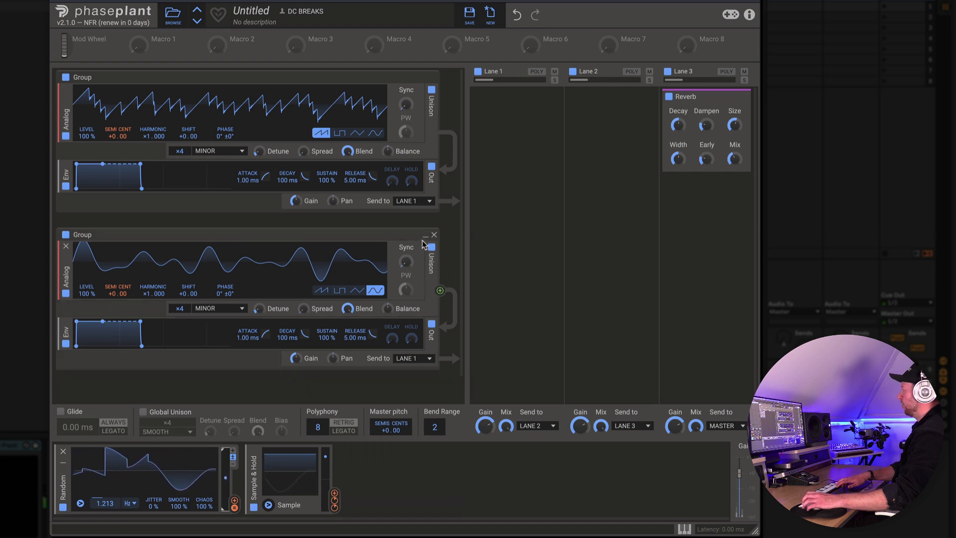
Collapse both analog groups and add a Sampler generator loaded with the factory Symplesound sample Classic Choir
left_click(423, 235)
left_click(425, 79)
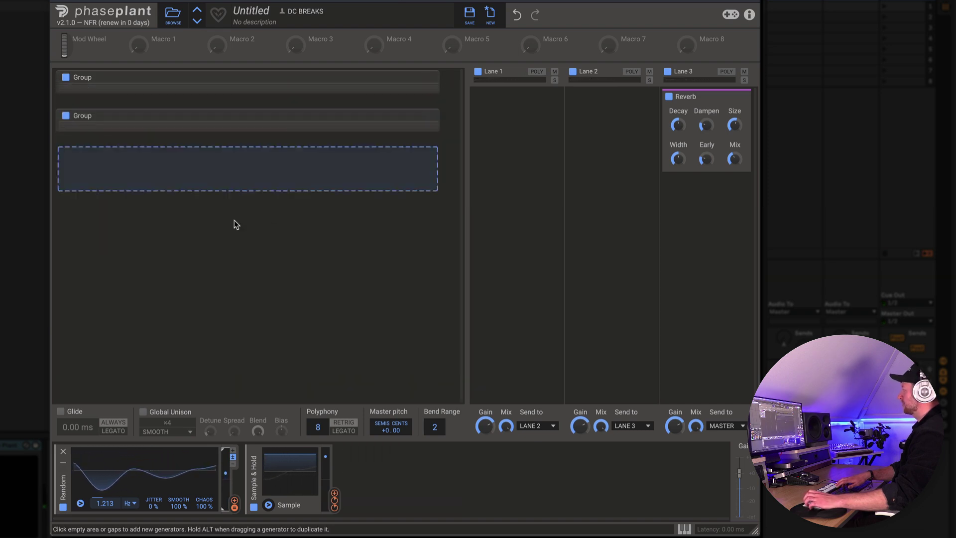
left_click(193, 186)
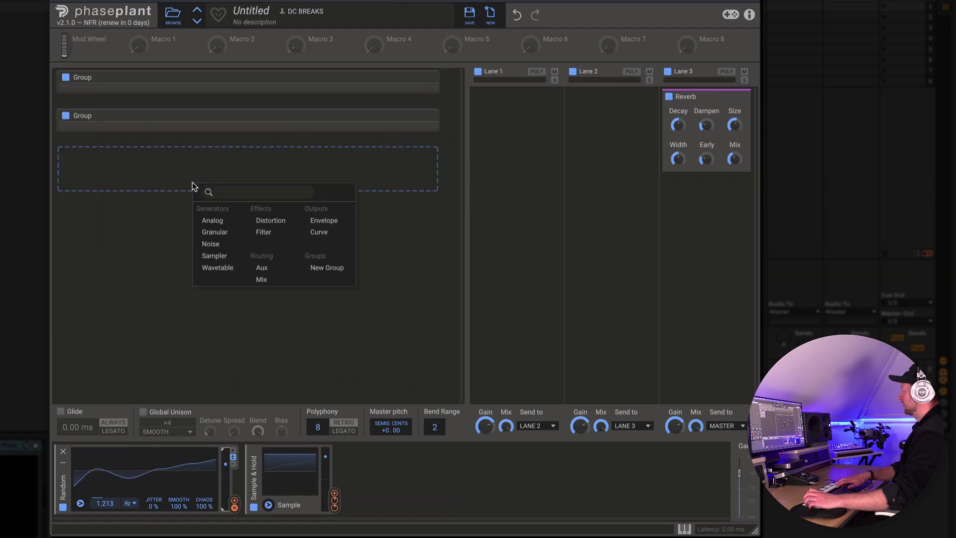
left_click(230, 257)
left_click(304, 210)
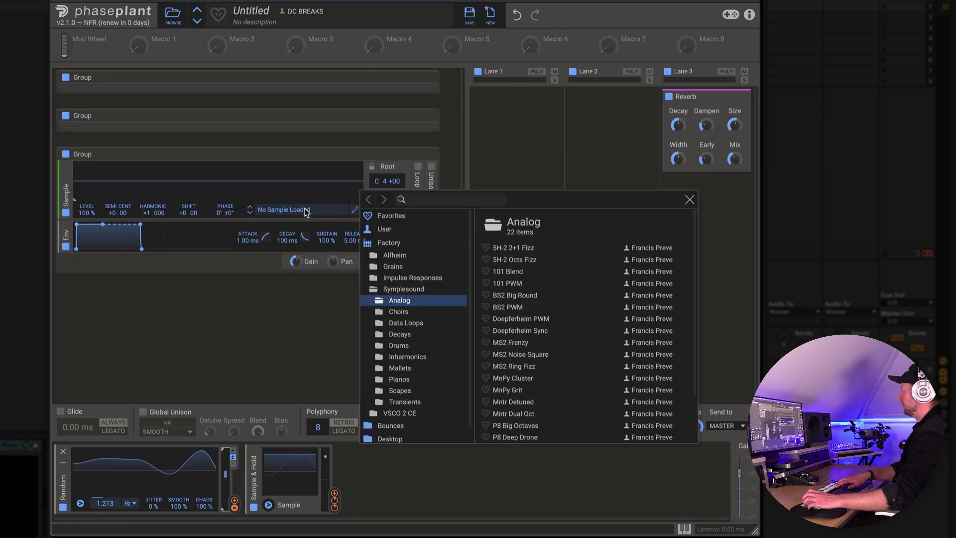
left_click(408, 313)
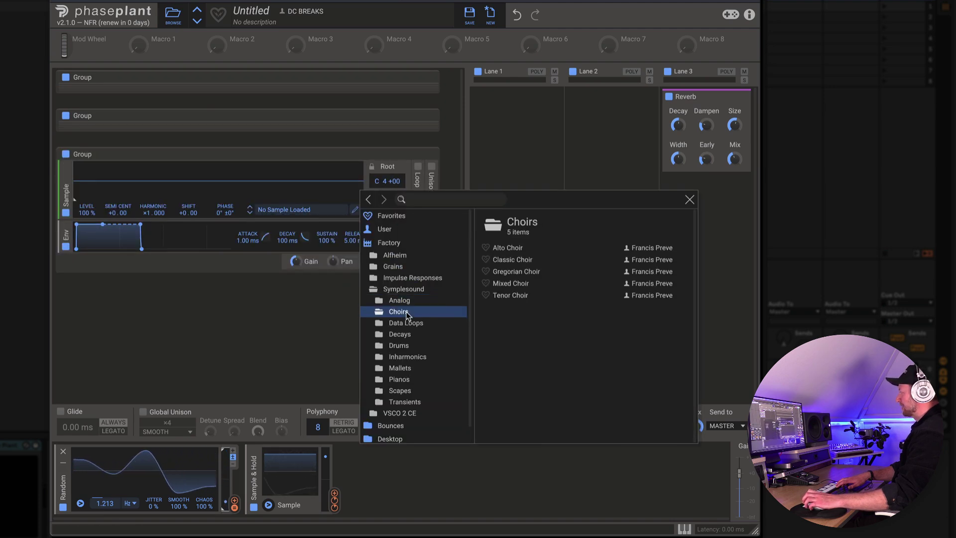
left_click(504, 259)
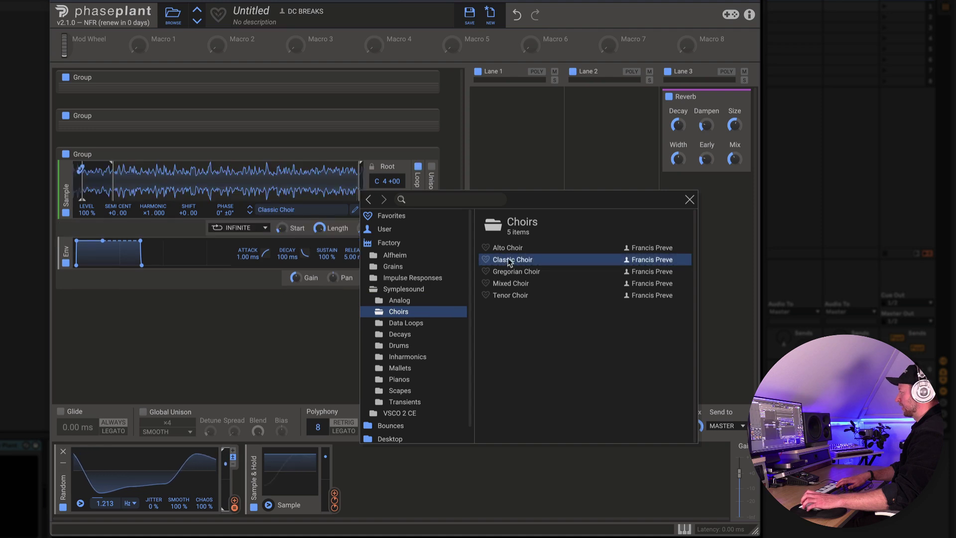
left_click(689, 201)
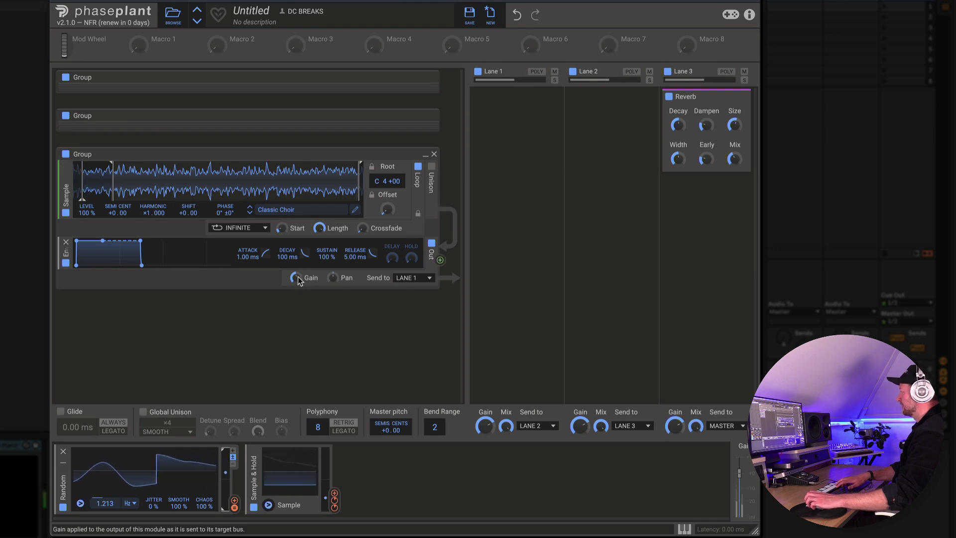
Raise the choir group's output gain and set the sample's root note to E 3
left_click_drag(295, 277, 295, 271)
left_click_drag(387, 181, 388, 195)
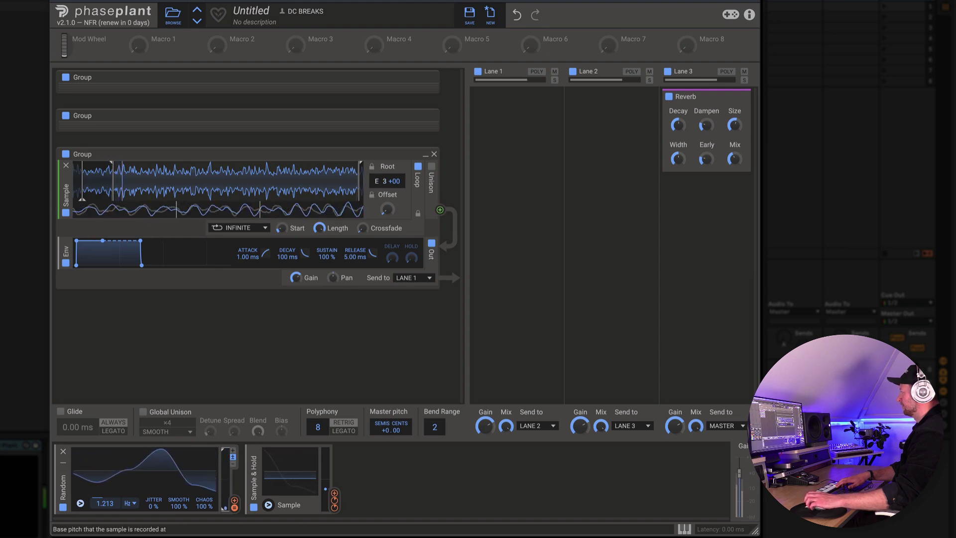
Enable unison on the choir sampler and set its mode to the Minor chord
left_click(431, 167)
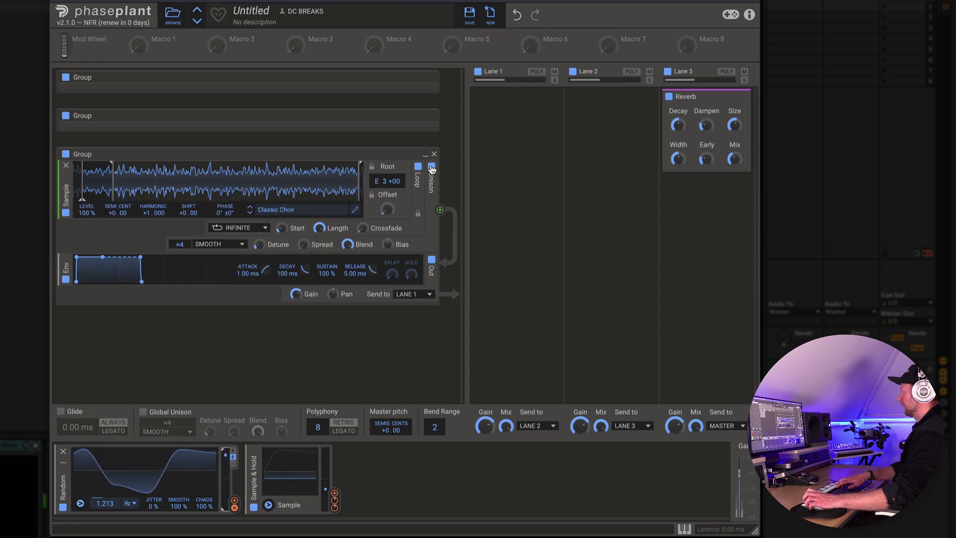
left_click(230, 244)
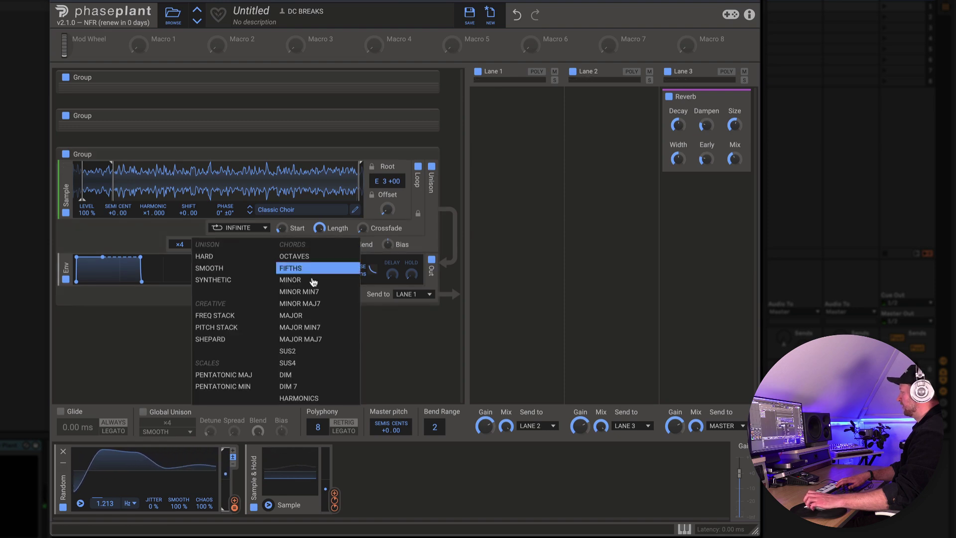
left_click(314, 279)
Modulate the choir sampler's pitch by 12 semitones from Sample & Hold and set its root note to E 2
left_click(425, 117)
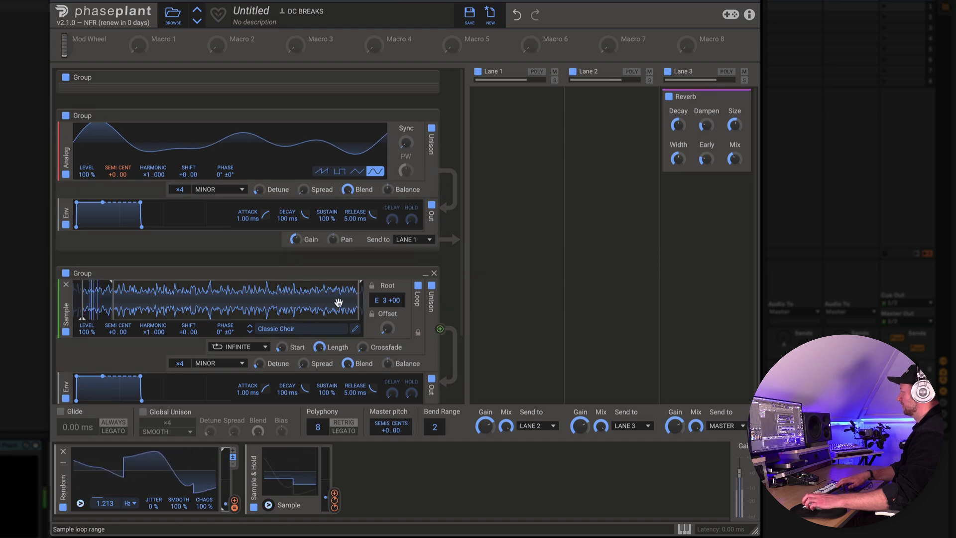
scroll(337, 303, "down", 3)
left_click_drag(339, 493, 118, 255)
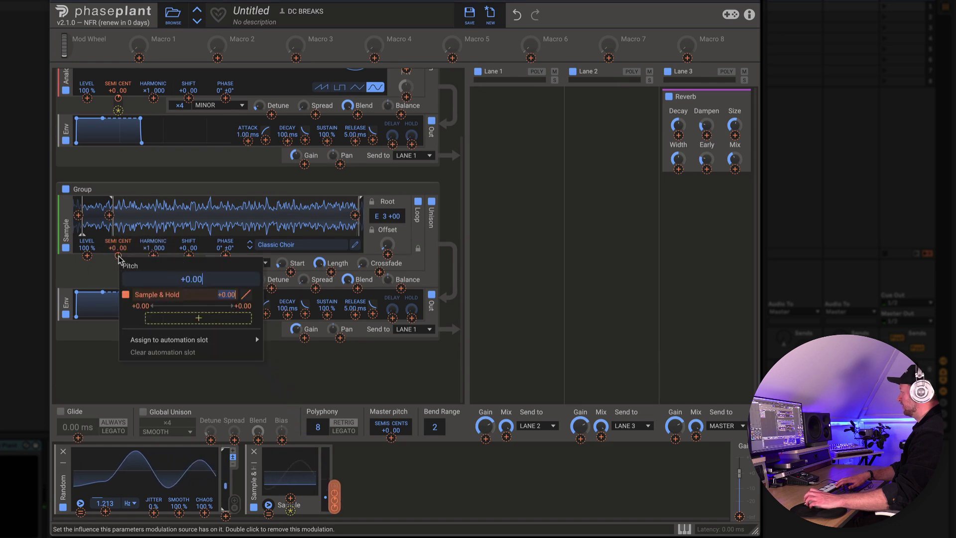
type("12")
key("Return")
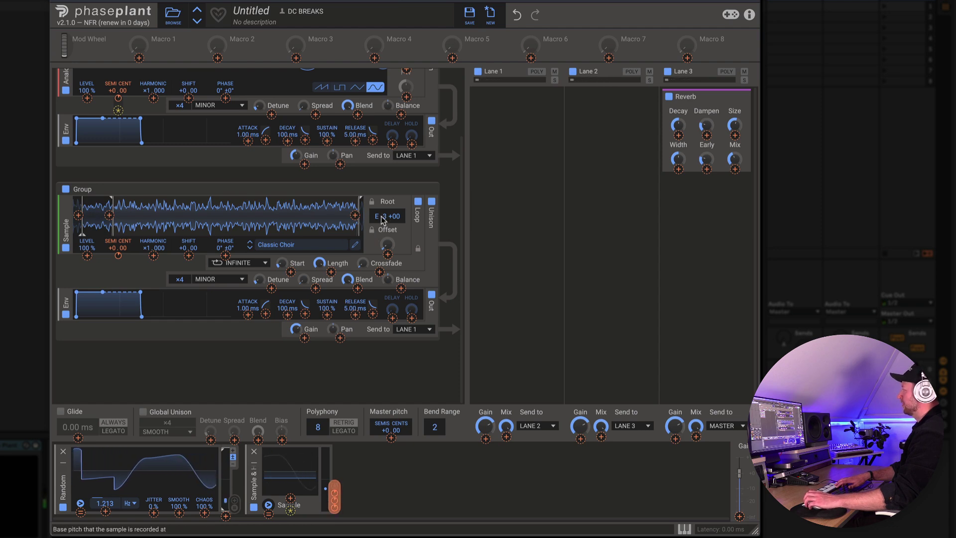
left_click_drag(378, 221, 380, 249)
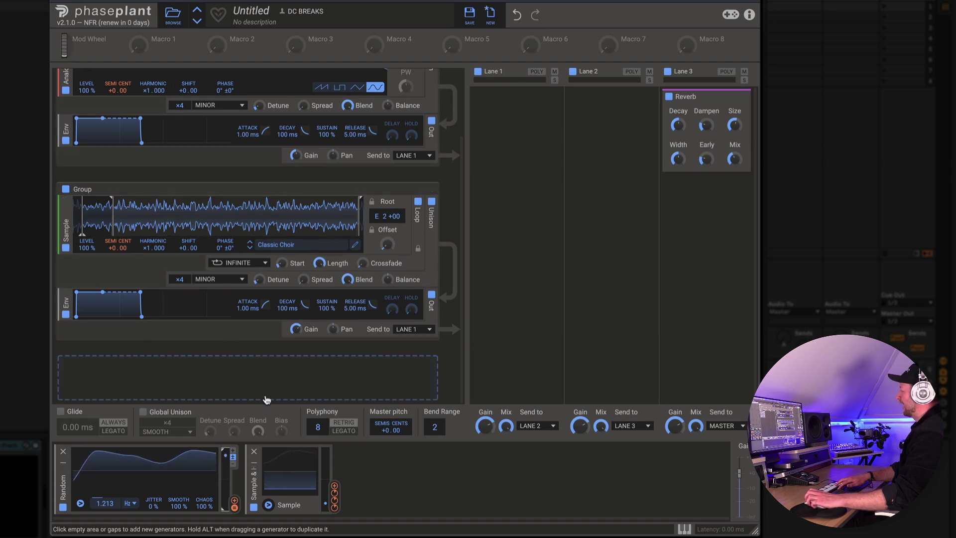
Route the Mod Wheel to the Sample & Hold modulator's input A and lower the wheel to try it out
left_click(75, 50)
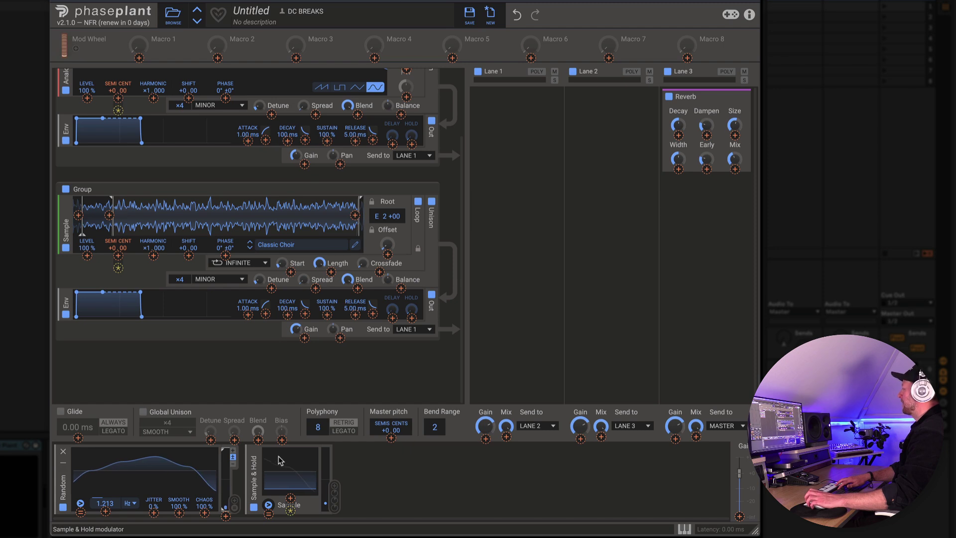
left_click(290, 499)
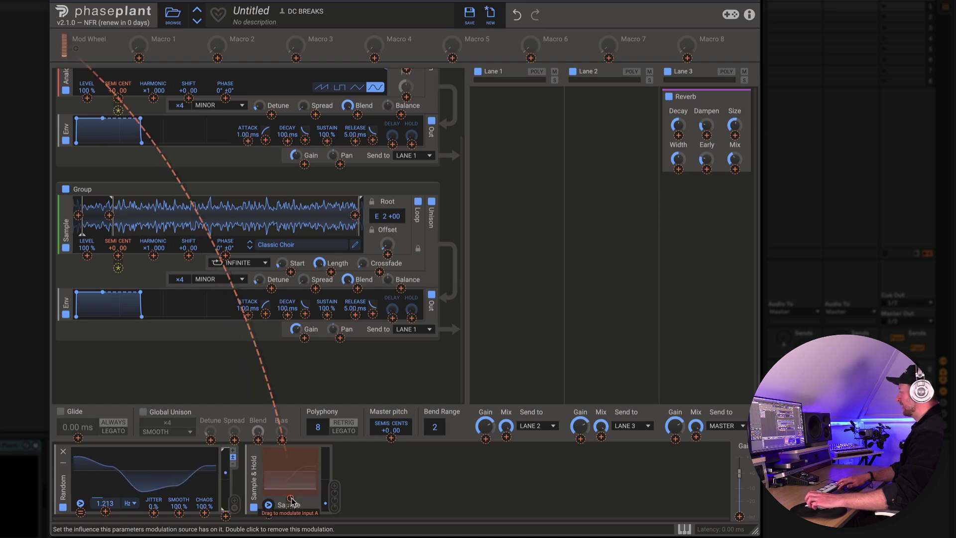
left_click(290, 500)
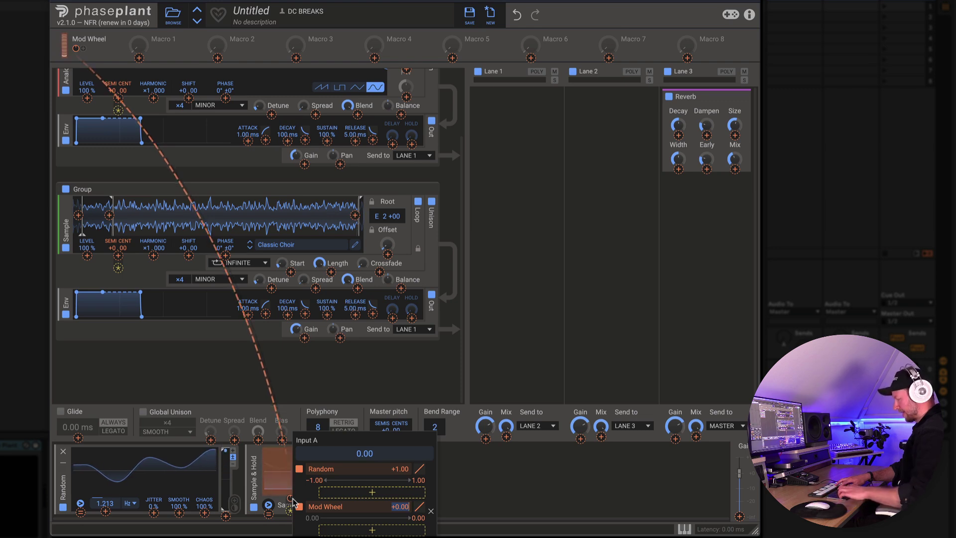
key("Escape")
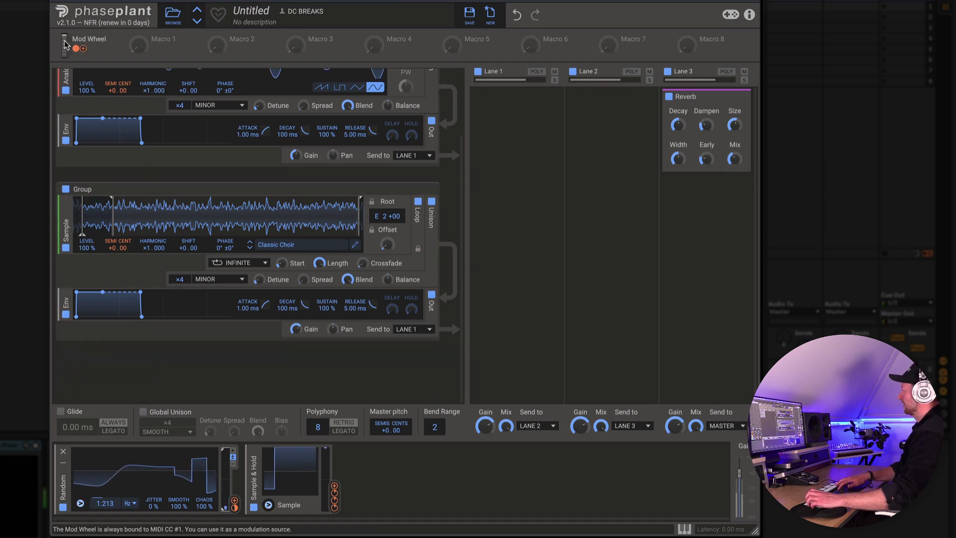
left_click_drag(65, 45, 68, 75)
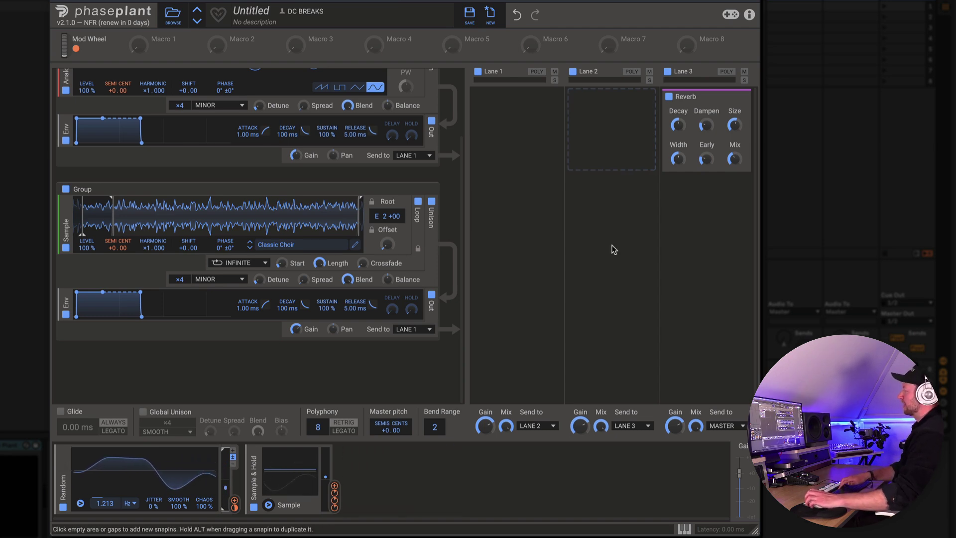
Add a Multipass effect to Lane 2 and load the Creative preset Filter Convolver into it
left_click(616, 131)
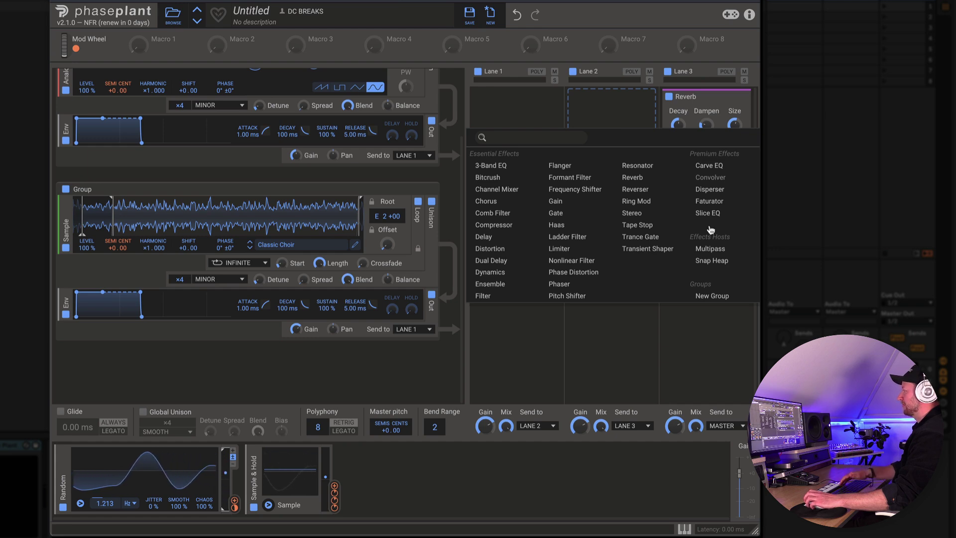
left_click(712, 248)
left_click(609, 123)
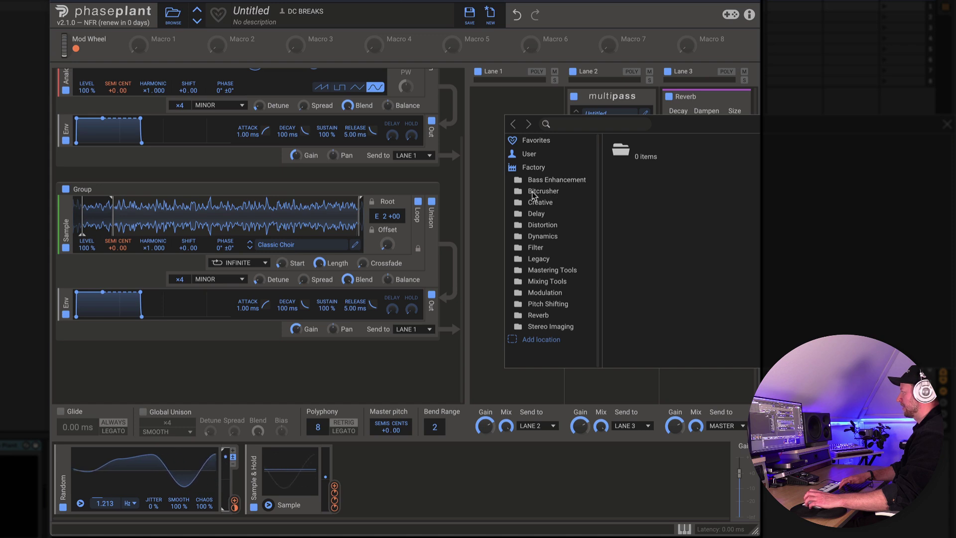
left_click(540, 202)
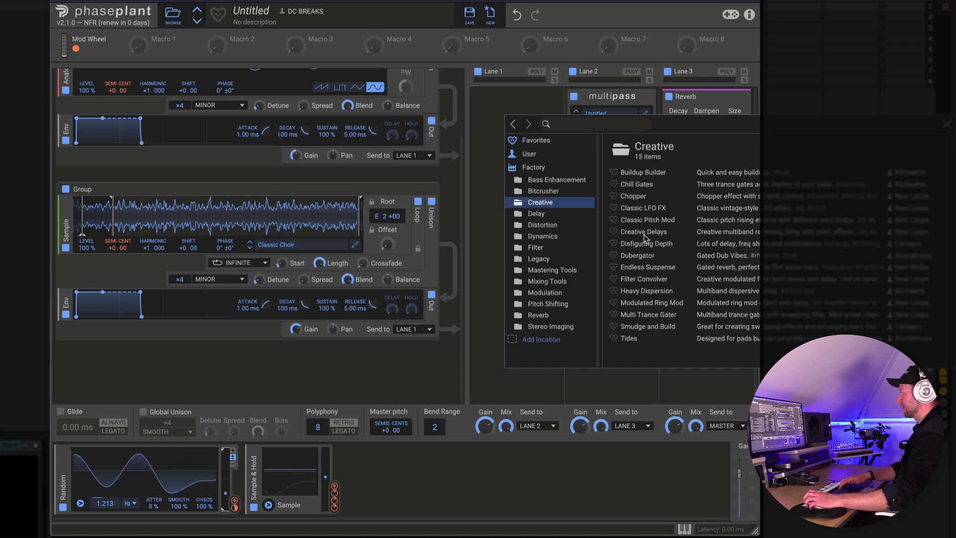
left_click(645, 279)
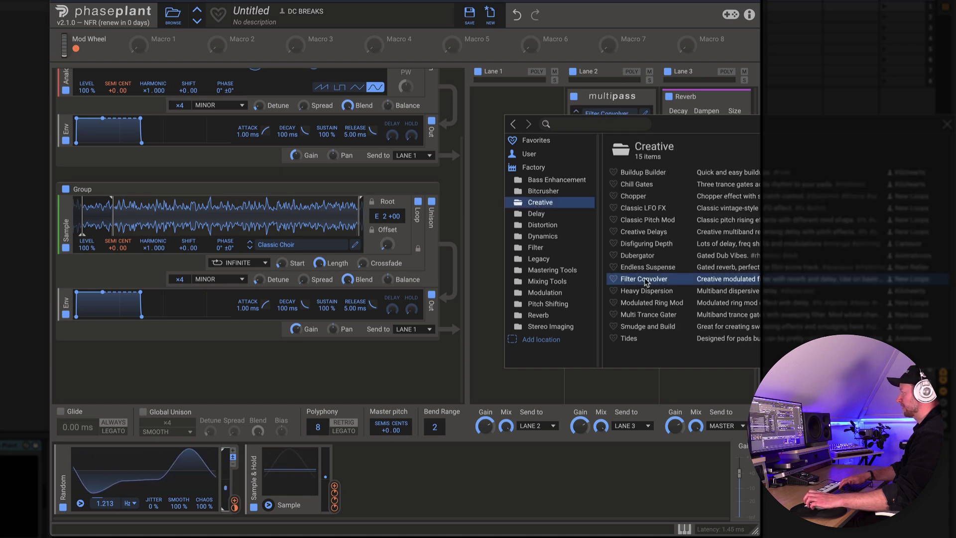
left_click(945, 128)
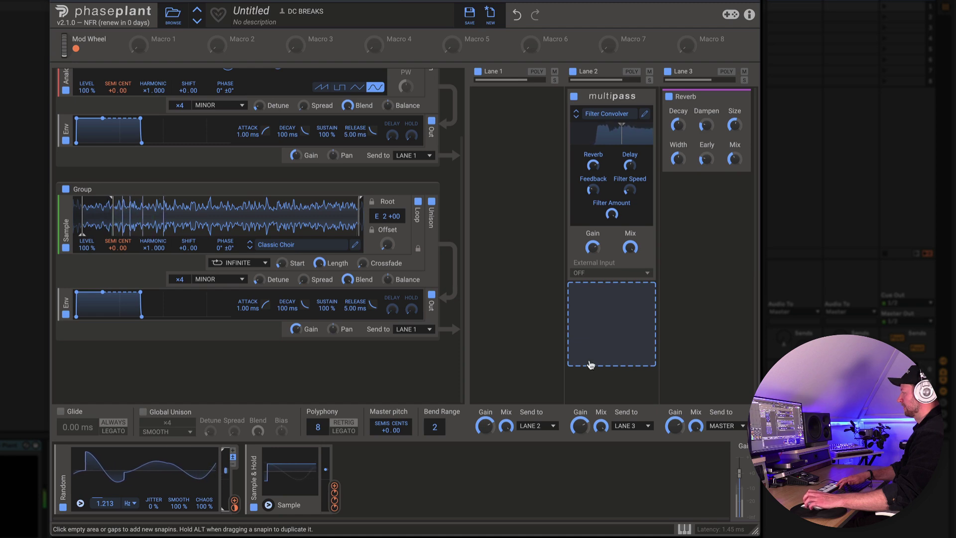
Duplicate the Random and Sample & Hold modulators and collapse the two originals
left_click_drag(61, 480, 547, 481)
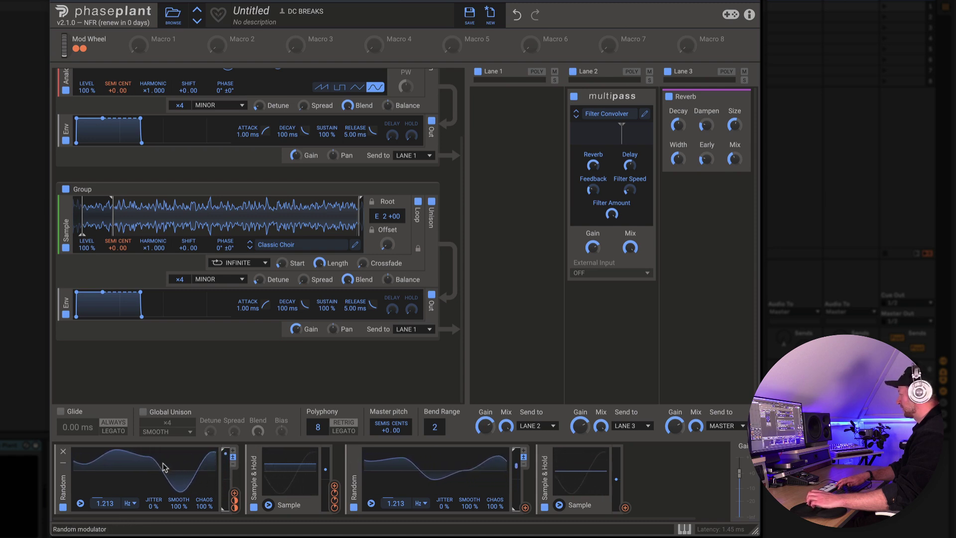
left_click(62, 463)
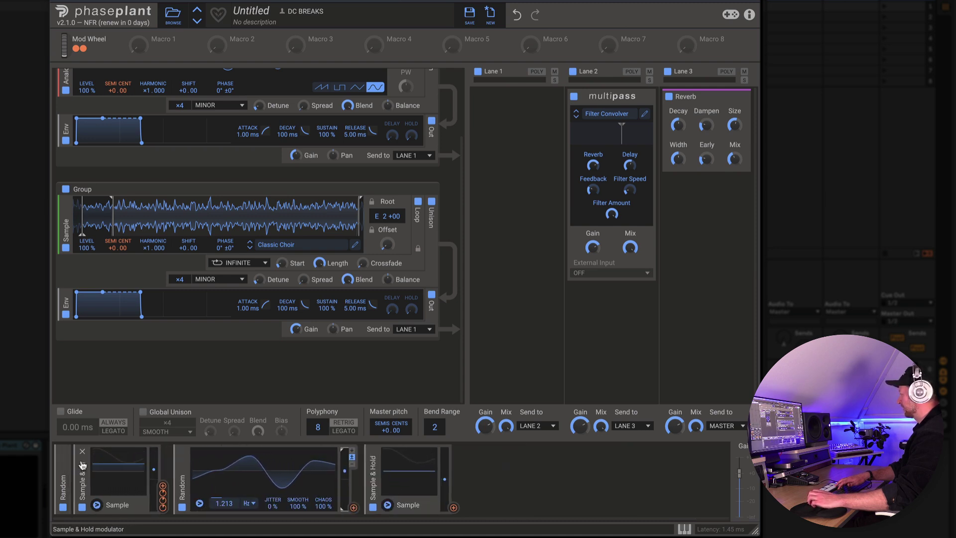
left_click(82, 465)
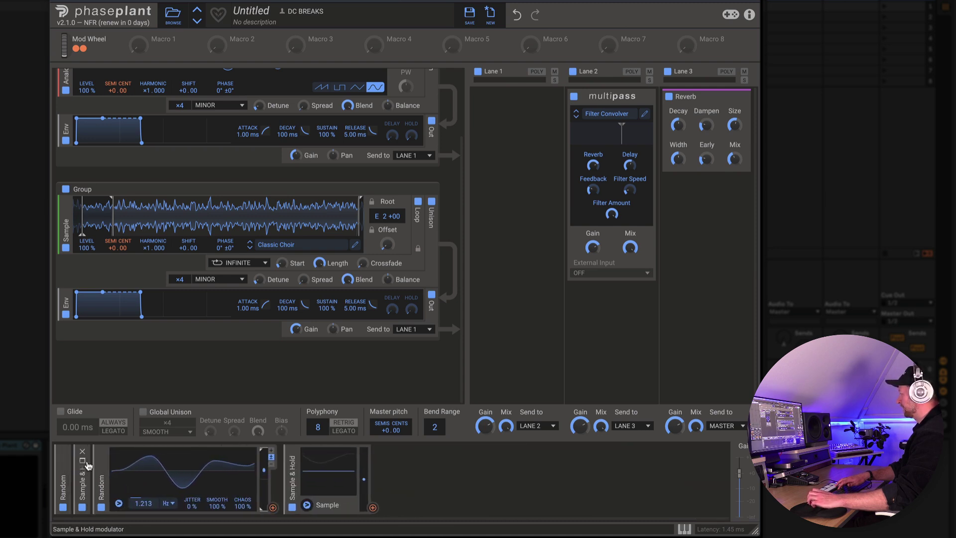
Route the duplicate Random to the new Sample & Hold's input A at 1.00 and modulate the Multipass Mix from that Sample & Hold
left_click(273, 508)
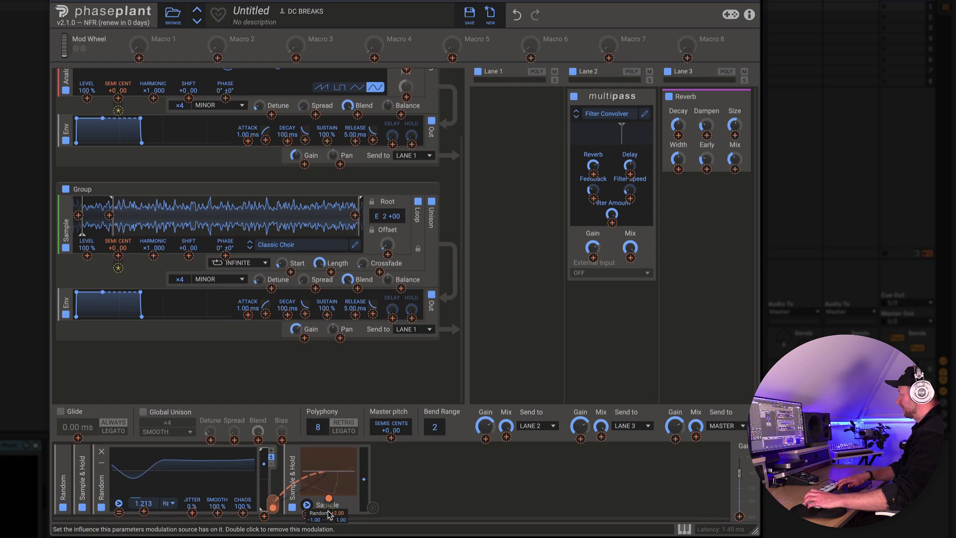
left_click(331, 481)
left_click(382, 503)
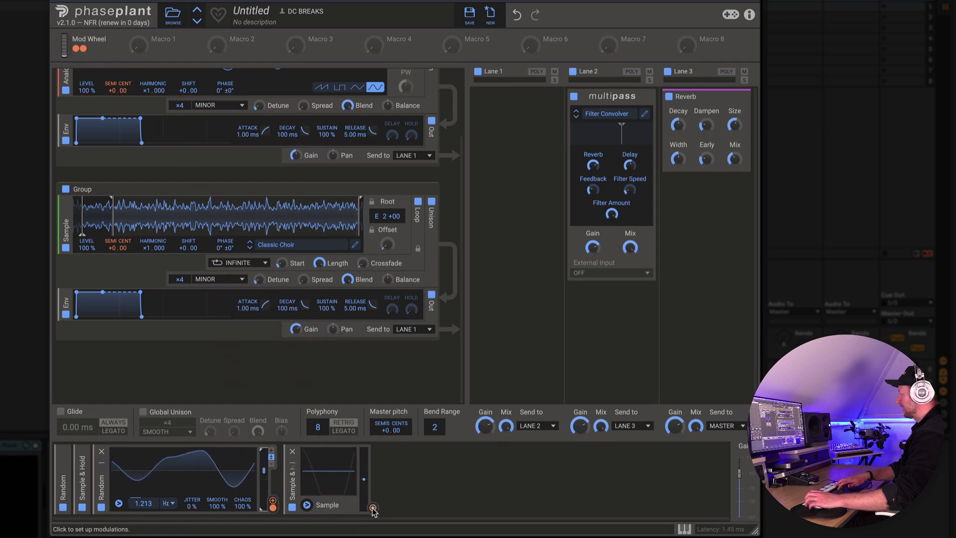
left_click(272, 508)
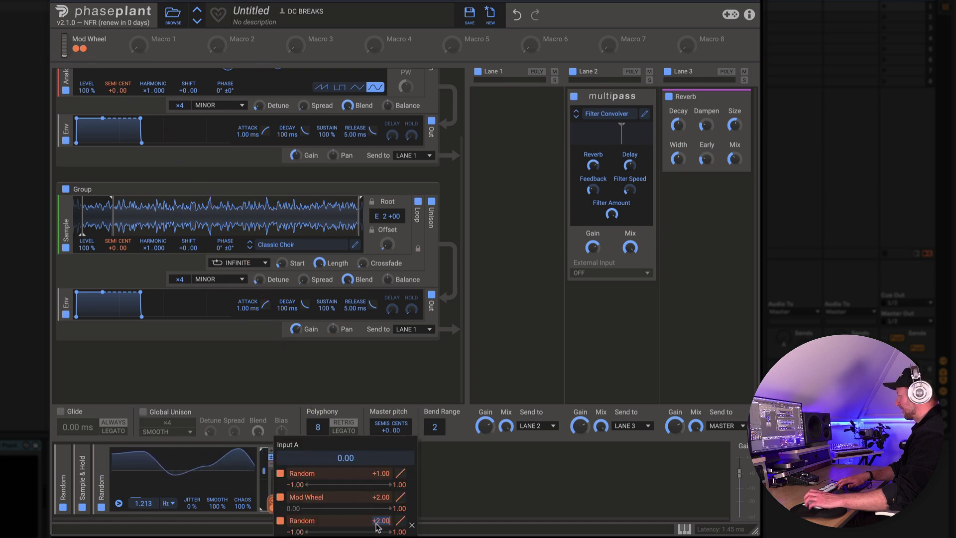
type("1")
key("Return")
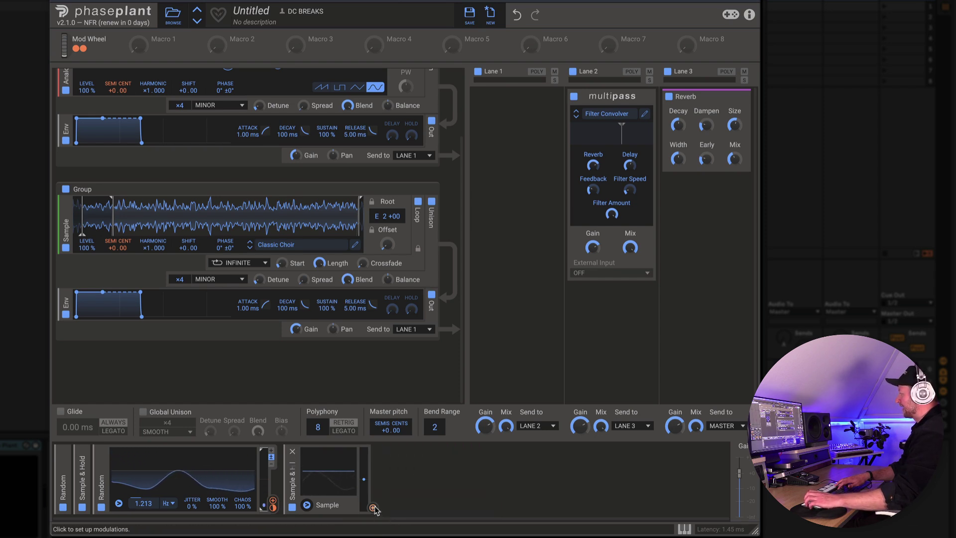
left_click_drag(373, 507, 630, 254)
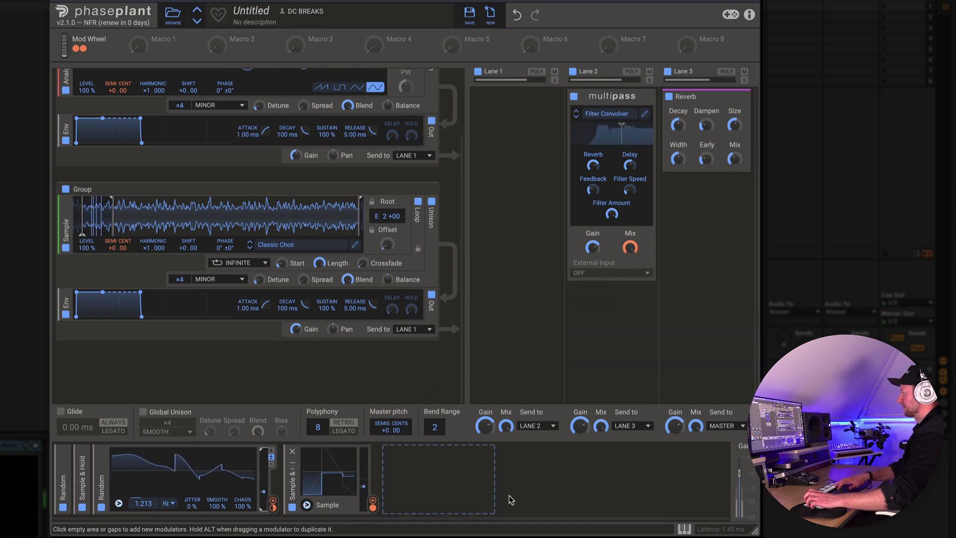
mouse_move(372, 503)
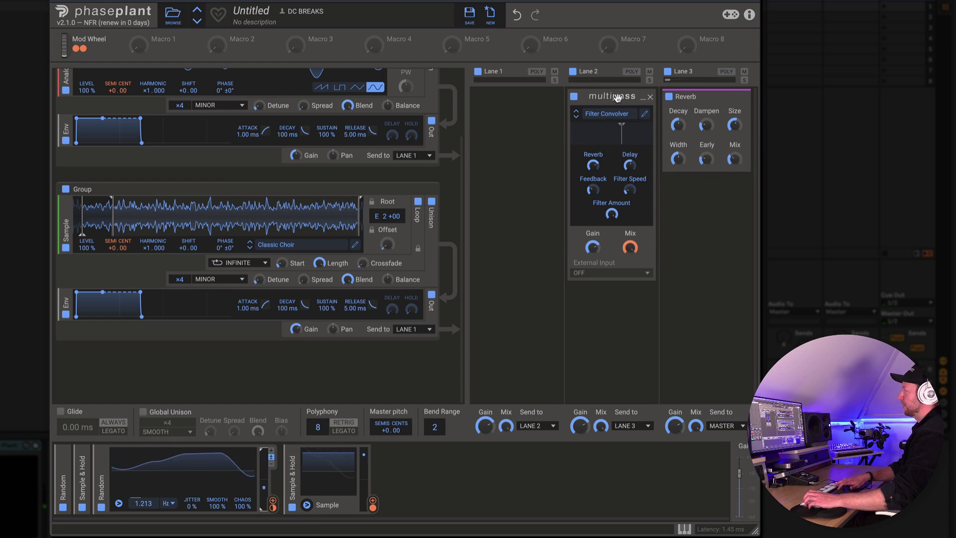
Step through the following Multipass presets on Lane 2 until Smudge and Build is loaded
left_click(576, 118)
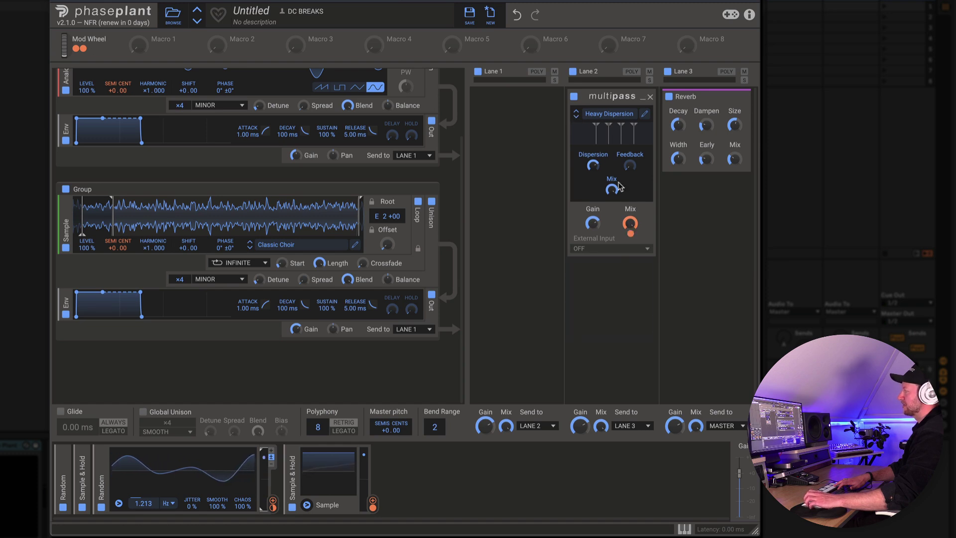
left_click(577, 118)
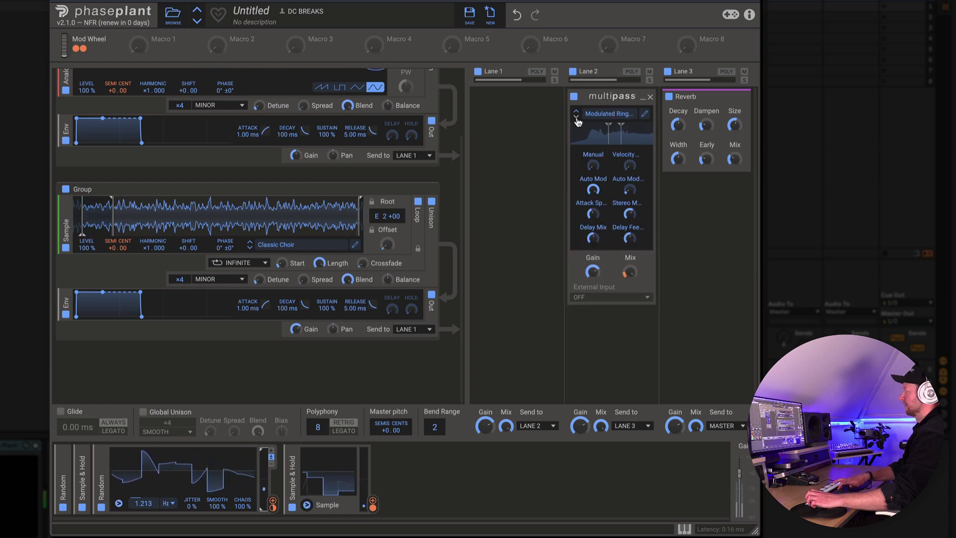
left_click(577, 118)
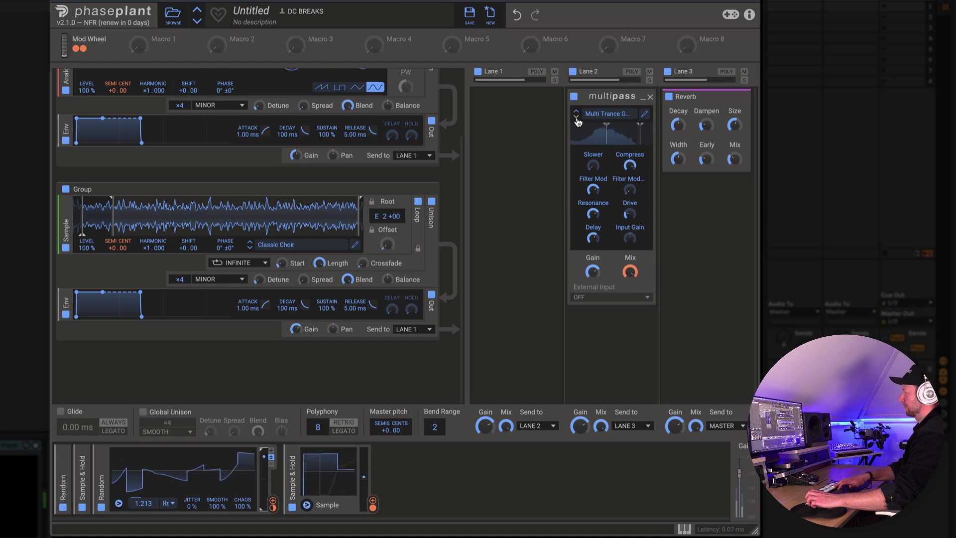
left_click(577, 118)
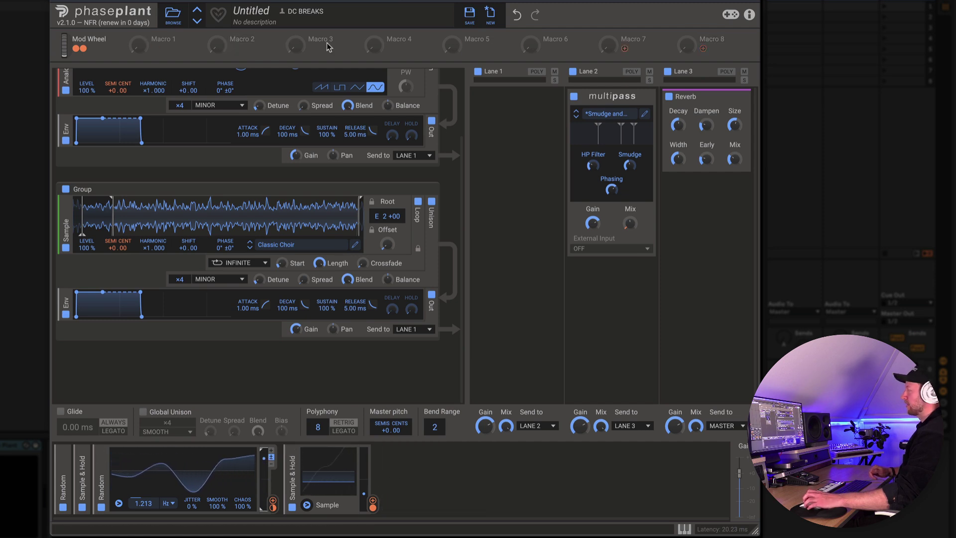
Assign Macro 1 to the Reverb's Mix, the Multipass's Smudge, HP Filter, Phasing and Gain, and the choir sampler's Harmonic
left_click(154, 48)
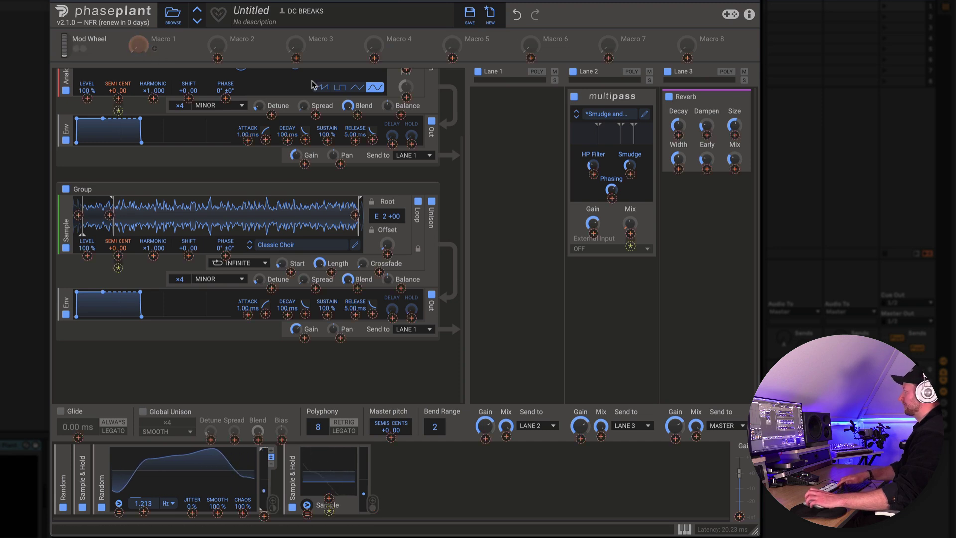
left_click(735, 169)
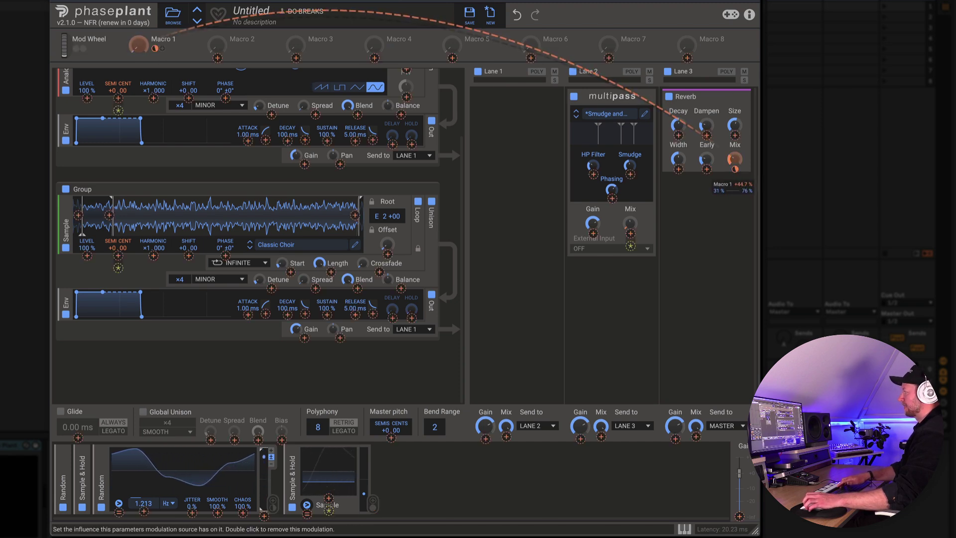
left_click(630, 174)
left_click(593, 174)
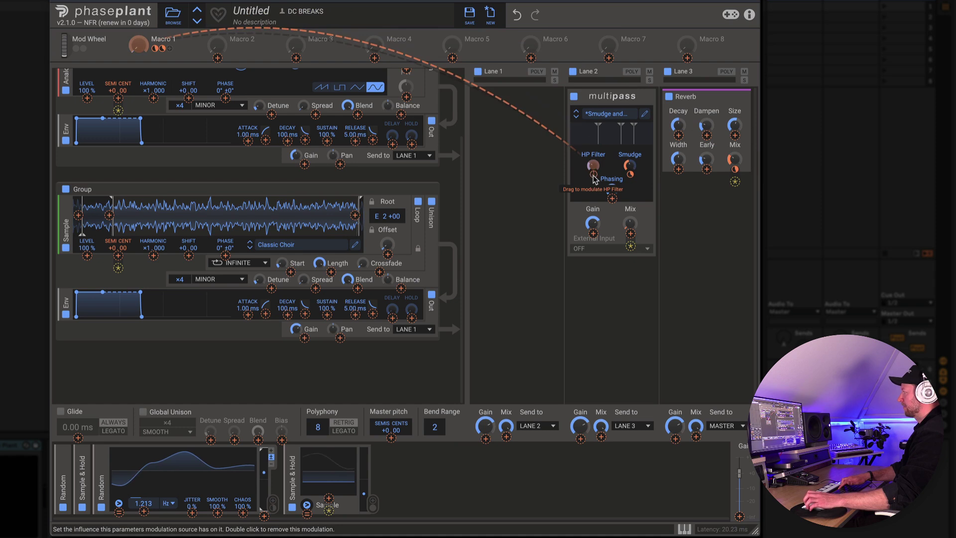
left_click(612, 199)
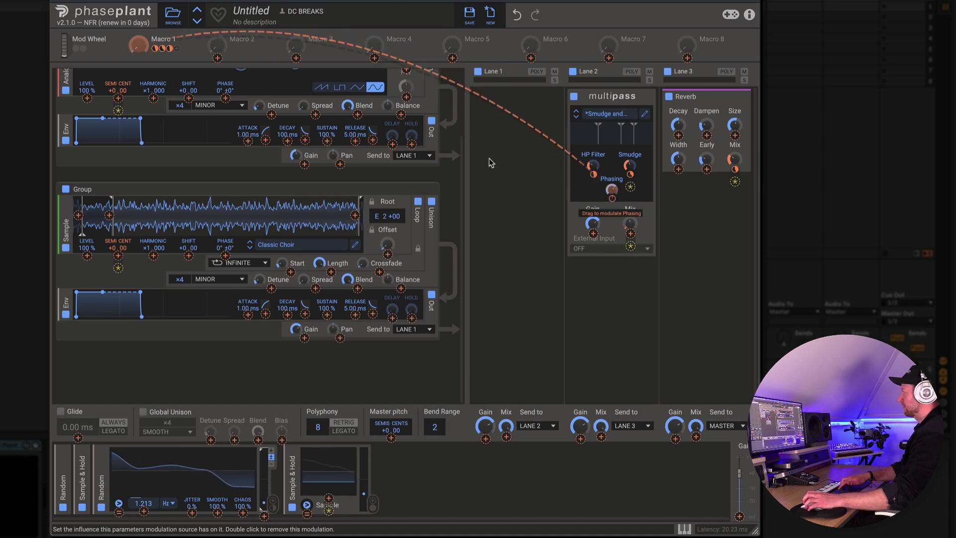
left_click(611, 190)
left_click(592, 237)
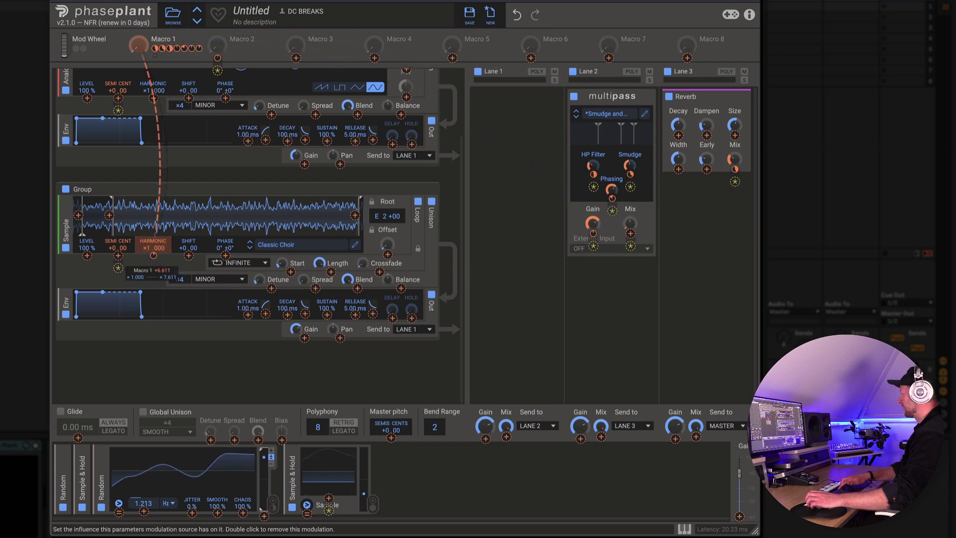
left_click(153, 256)
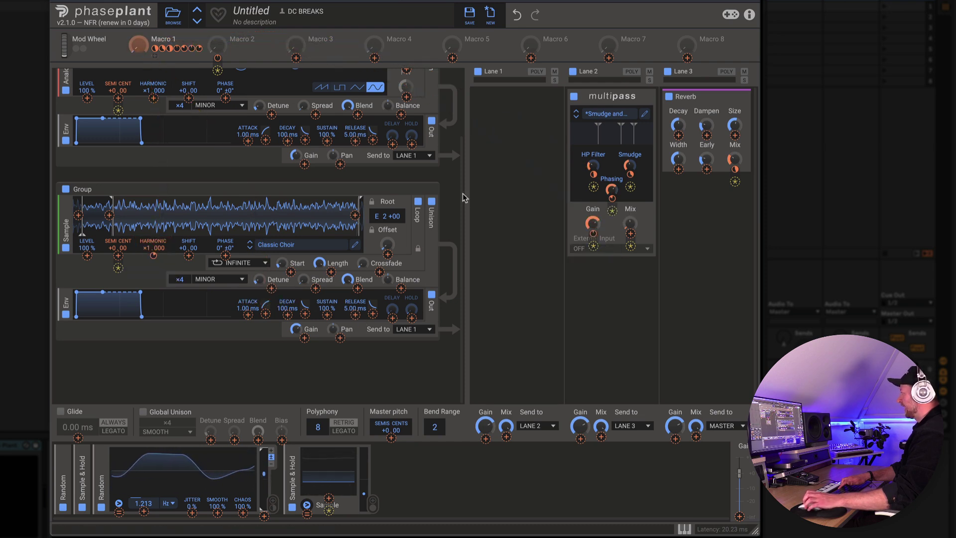
Add a Multipass with the Digital Crunch preset to Lane 1 and modulate its Low Mix, High Mix and Crunch from Macro 2
left_click(522, 122)
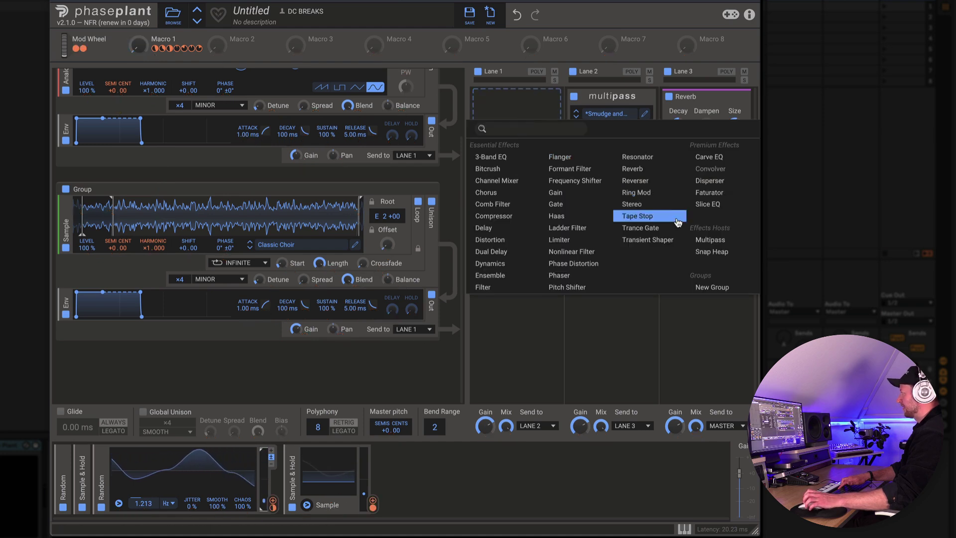
left_click(711, 240)
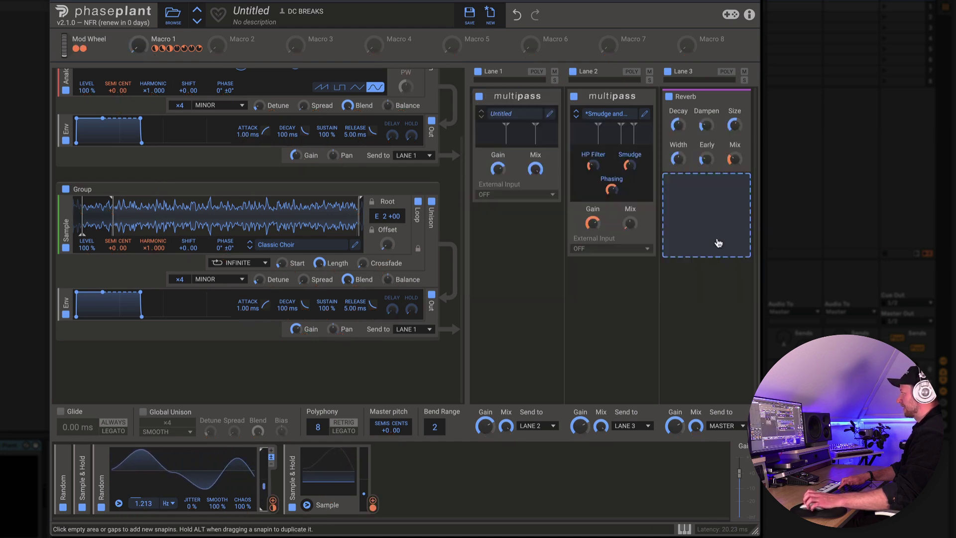
left_click(500, 116)
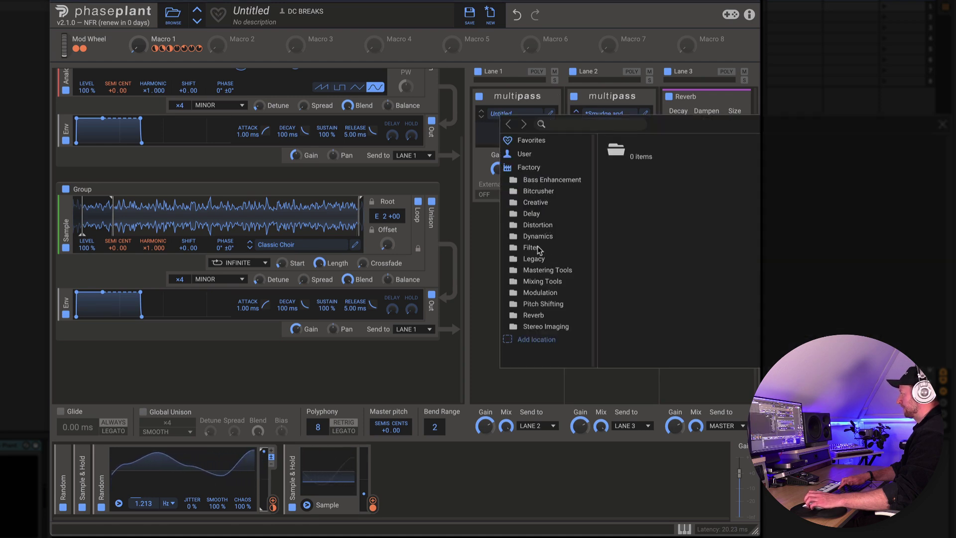
left_click(537, 250)
double_click(648, 198)
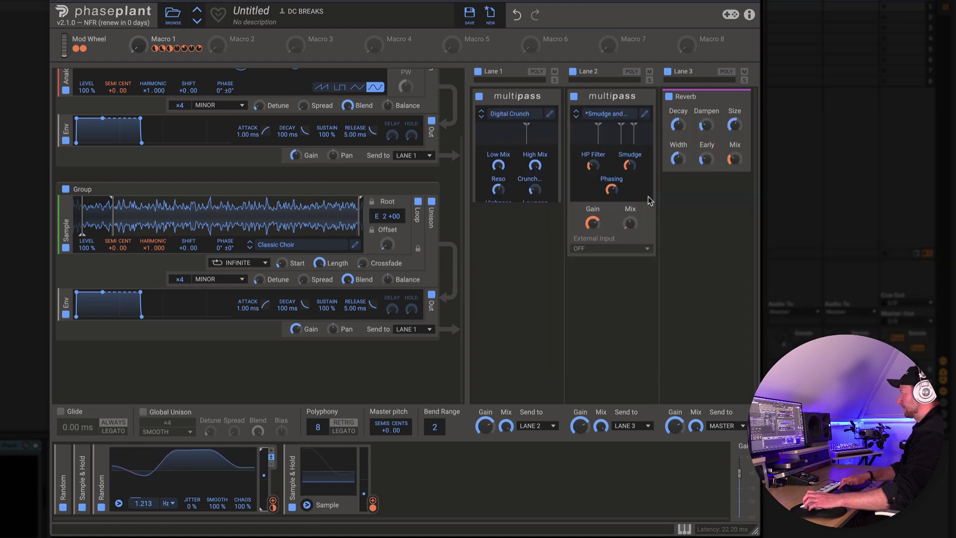
left_click_drag(233, 48, 535, 223)
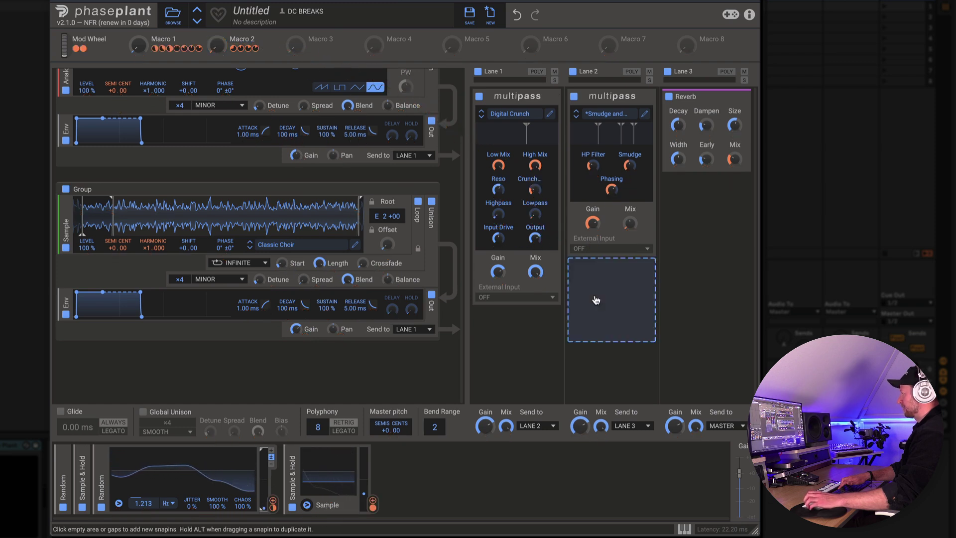
Add a Snap Heap with the Chord Shifter preset to Lane 2 and assign Macro 3 to its Shift, Grain Size, Dry/Wet and Mix
left_click(595, 299)
left_click(711, 429)
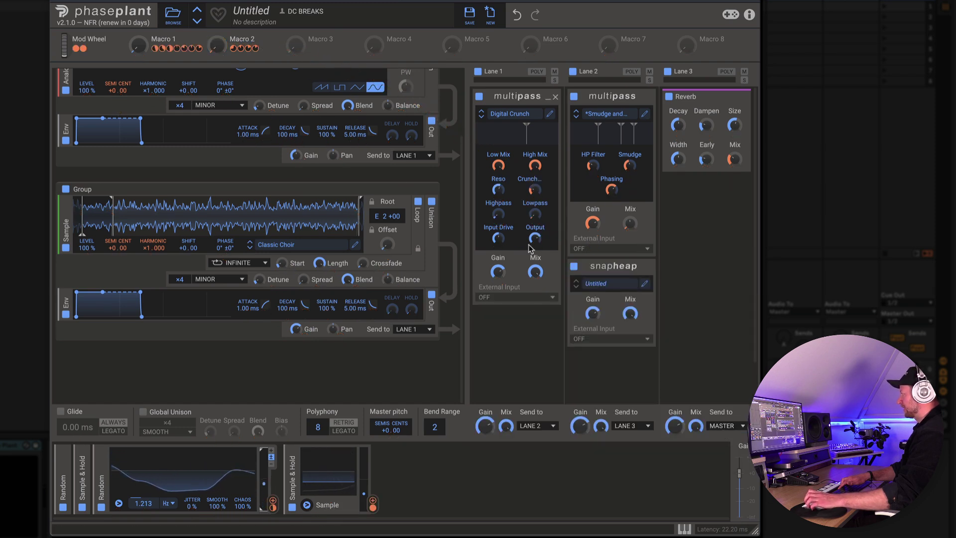
left_click(595, 283)
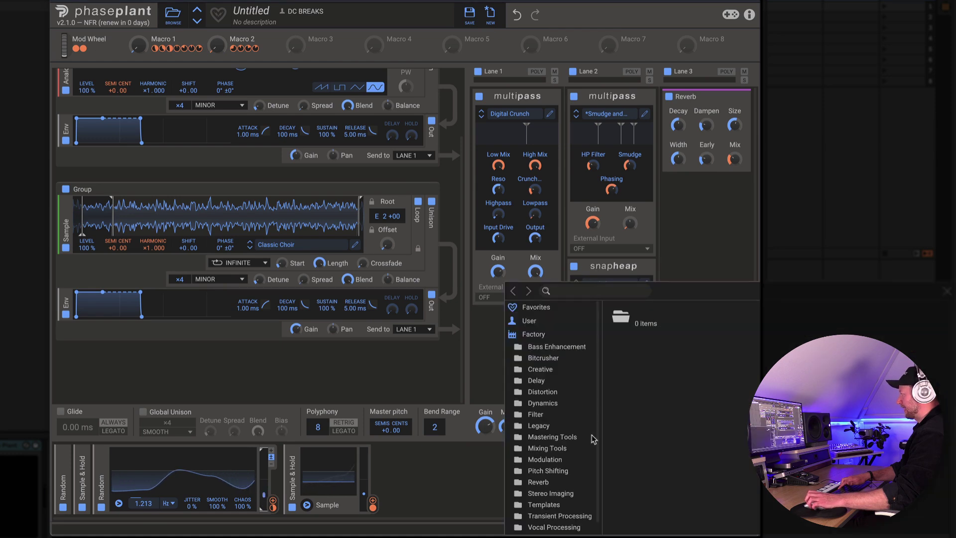
left_click(566, 468)
double_click(635, 337)
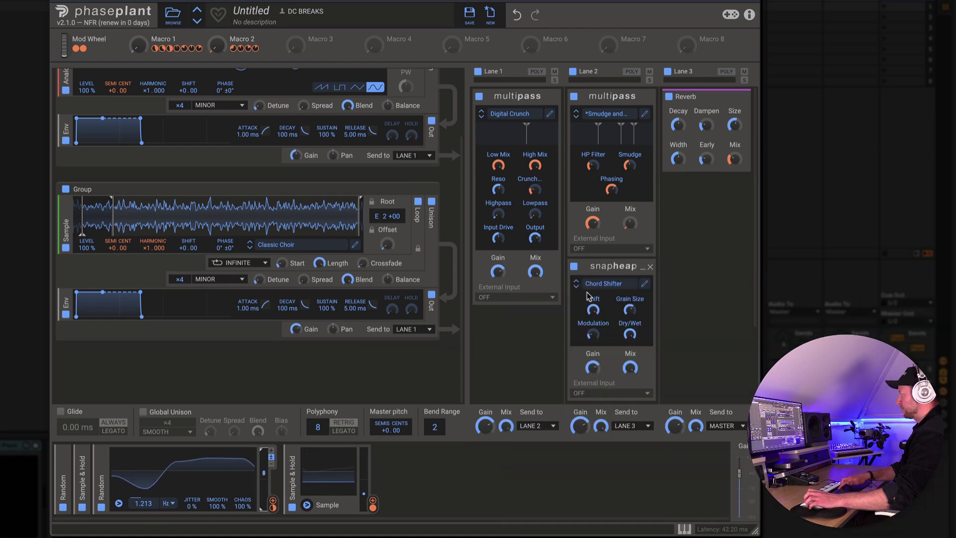
left_click_drag(295, 45, 594, 311)
left_click_drag(295, 44, 630, 367)
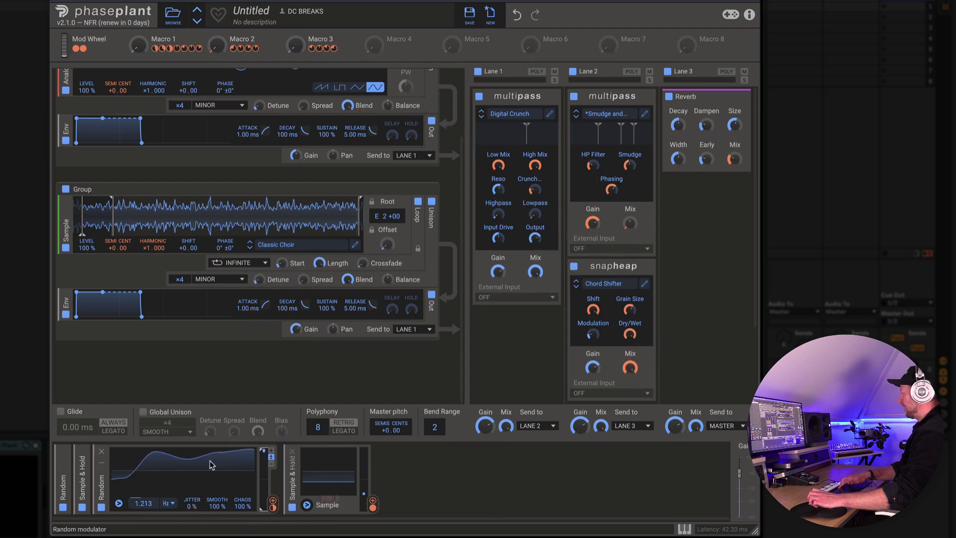
Collapse the second Random and Sample & Hold modulators and duplicate the pair beside them
left_click(105, 466)
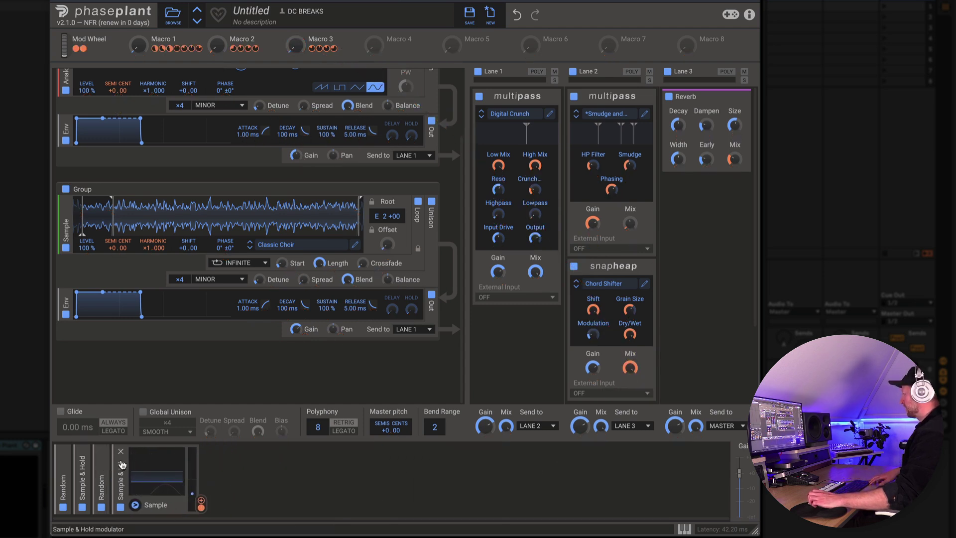
left_click(122, 462)
left_click_drag(128, 471, 159, 482)
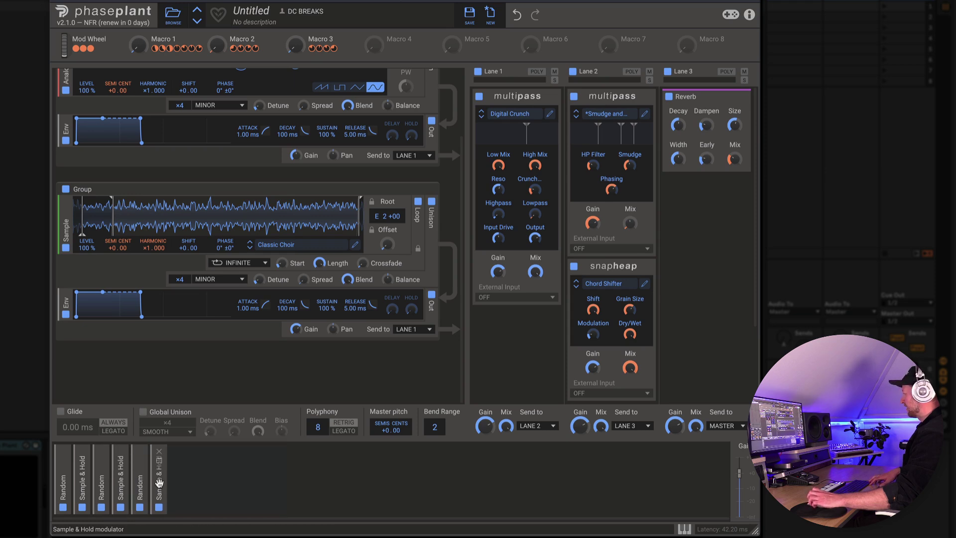
Route the third Random modulator into its paired Sample & Hold's input and modulate Macro 1 from that Sample & Hold
left_click(142, 467)
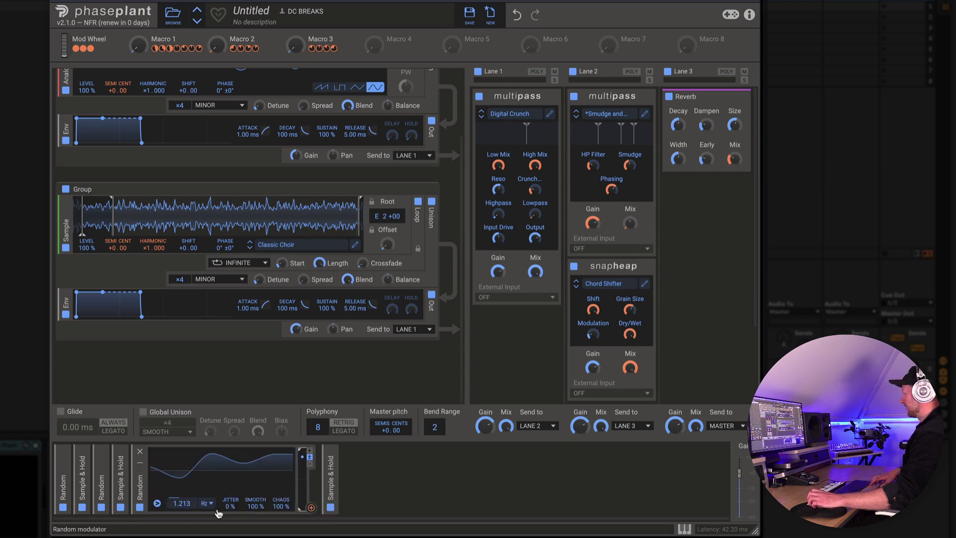
left_click(332, 466)
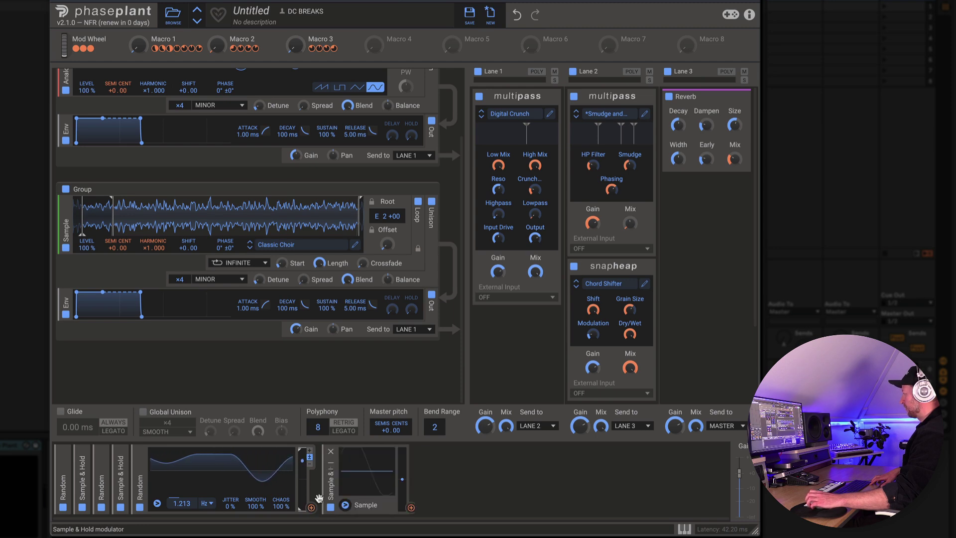
left_click_drag(311, 507, 367, 498)
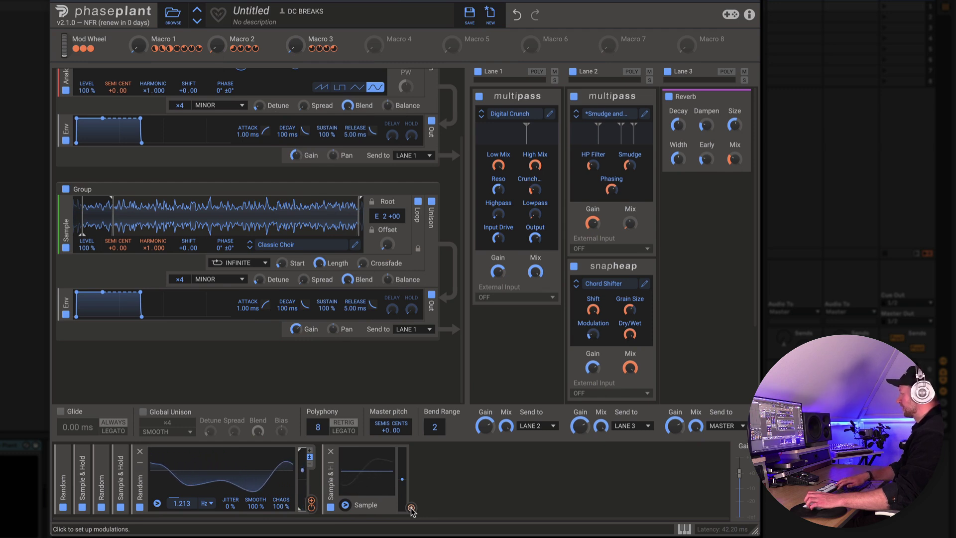
left_click_drag(411, 508, 139, 57)
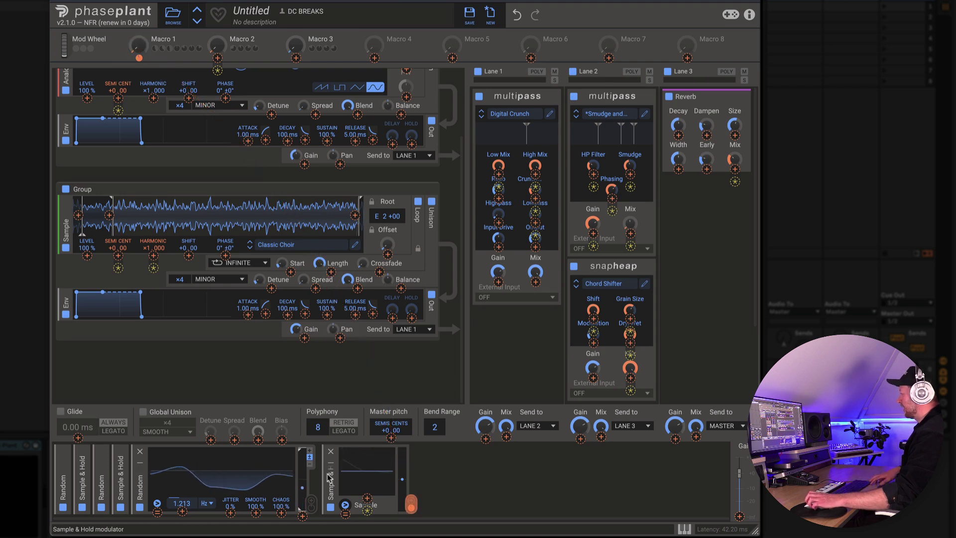
left_click_drag(215, 70, 234, 65)
Collapse the third Random and Sample & Hold modulators and duplicate the pair beside them
left_click(140, 464)
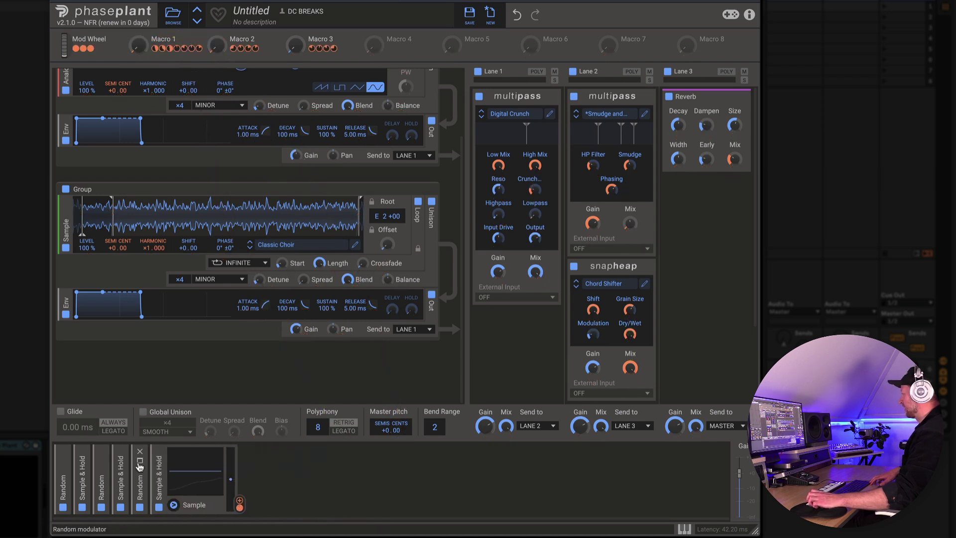
left_click(159, 464)
left_click(198, 461)
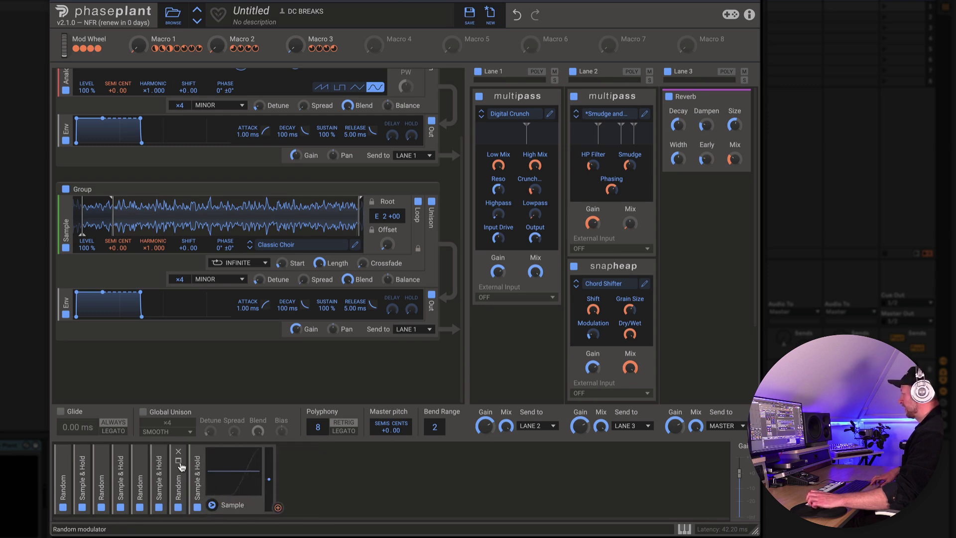
Route the fourth Random modulator into the fourth Sample & Hold's input with a modulation amount of +2.00
left_click(178, 462)
left_click_drag(350, 511, 401, 470)
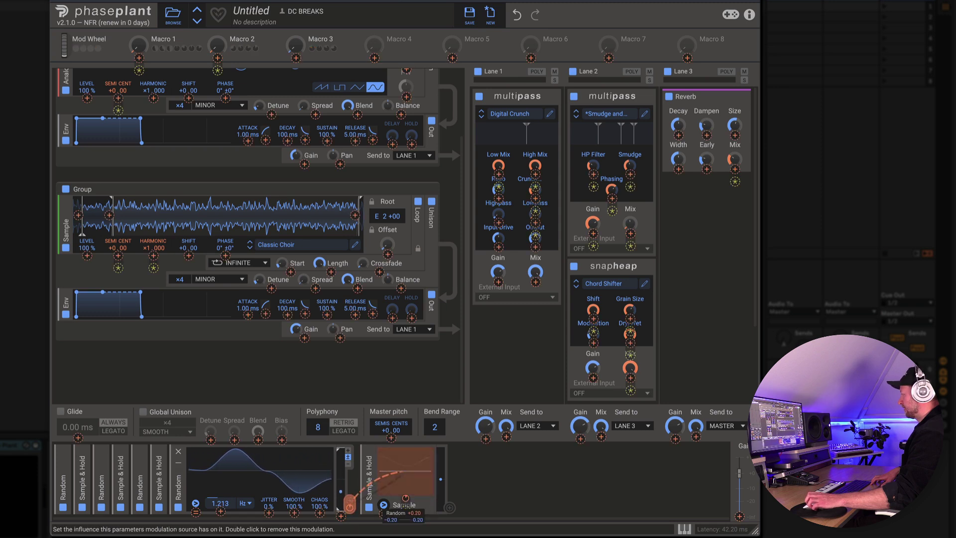
left_click(407, 500)
type("5")
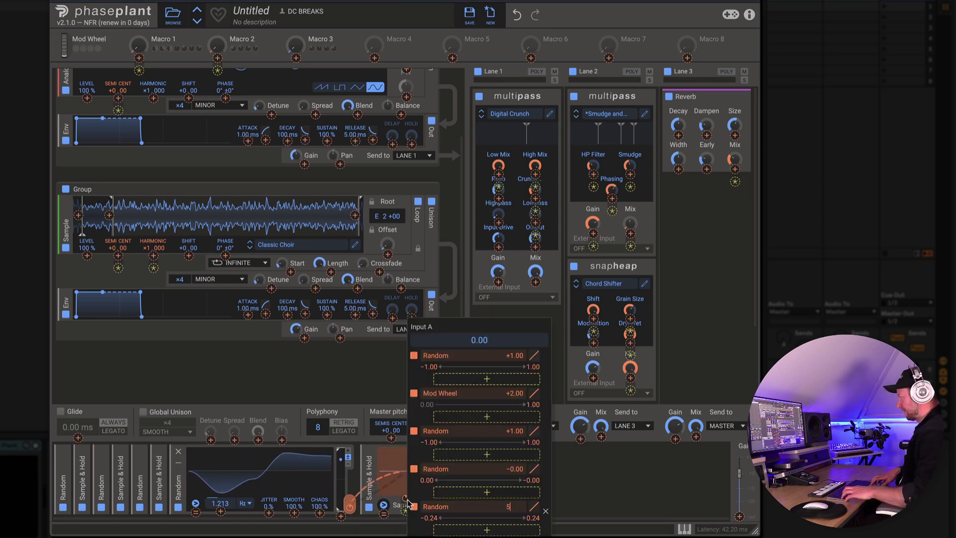
key("Return")
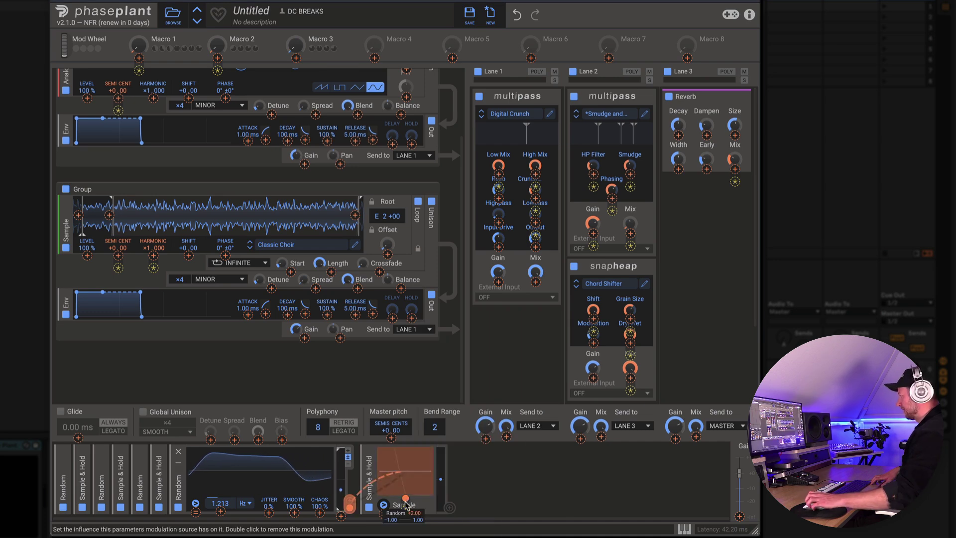
left_click(406, 498)
left_click(406, 500)
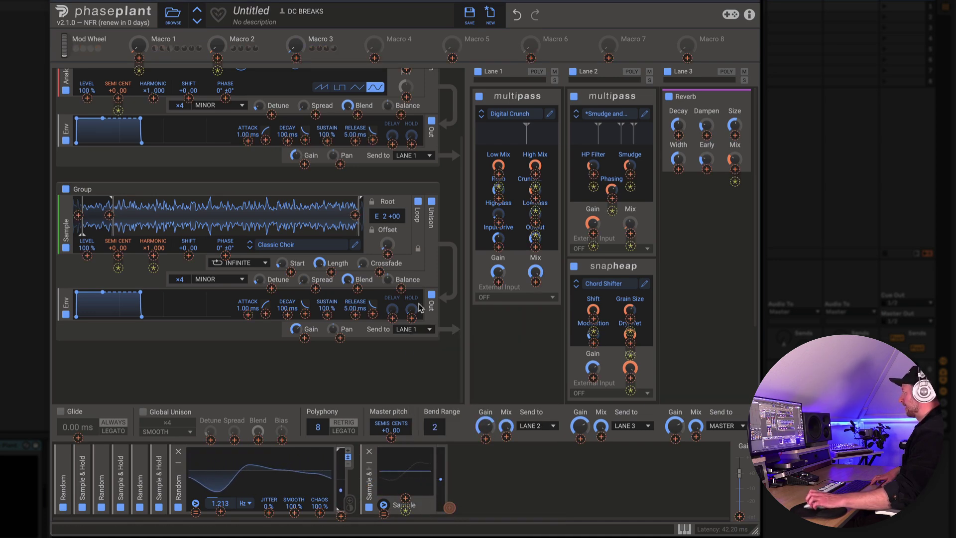
Modulate Macro 2 and Macro 3 from the fourth Sample & Hold
left_click_drag(238, 77, 217, 46)
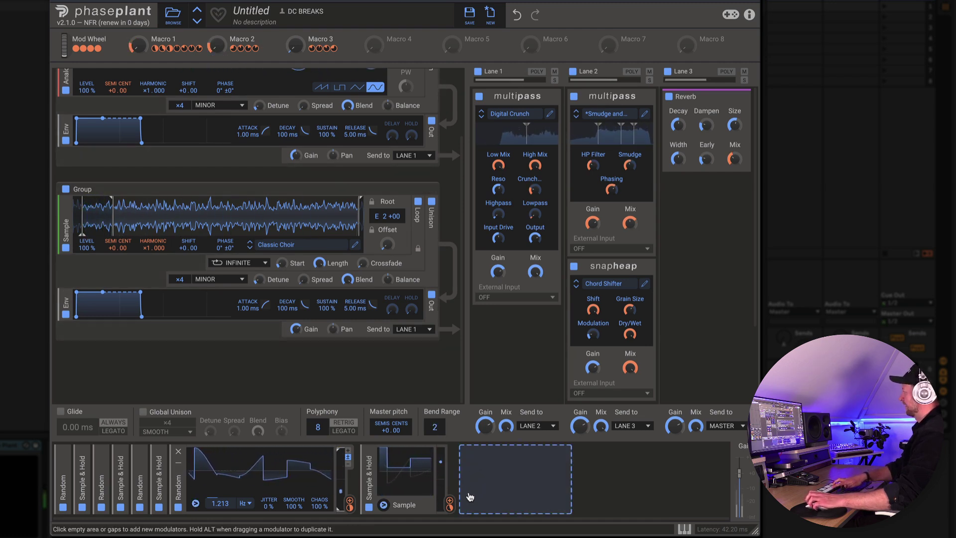
mouse_move(118, 44)
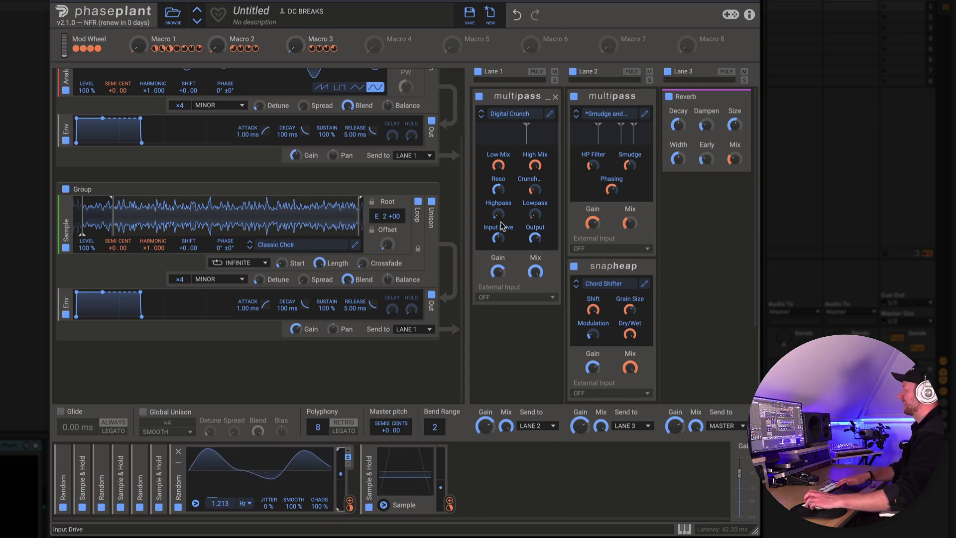
left_click_drag(450, 504, 295, 46)
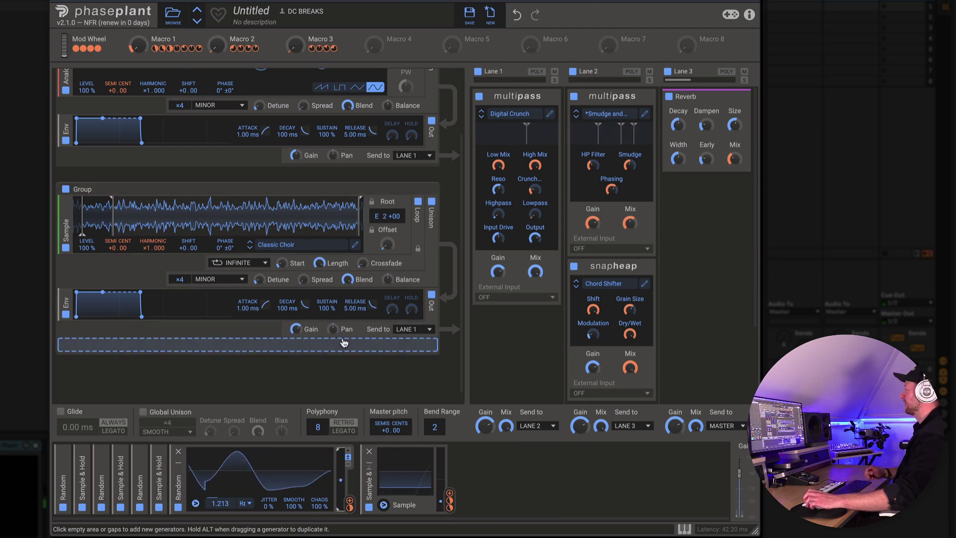
Disable Lanes 1 and 2 and set the unison chord of both analog oscillators and the choir sampler to Major
left_click(477, 71)
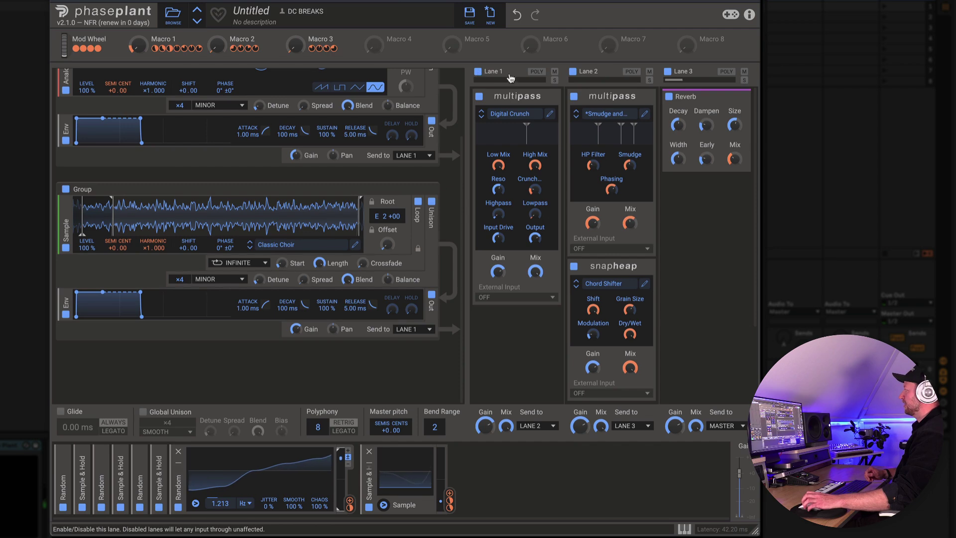
left_click(573, 71)
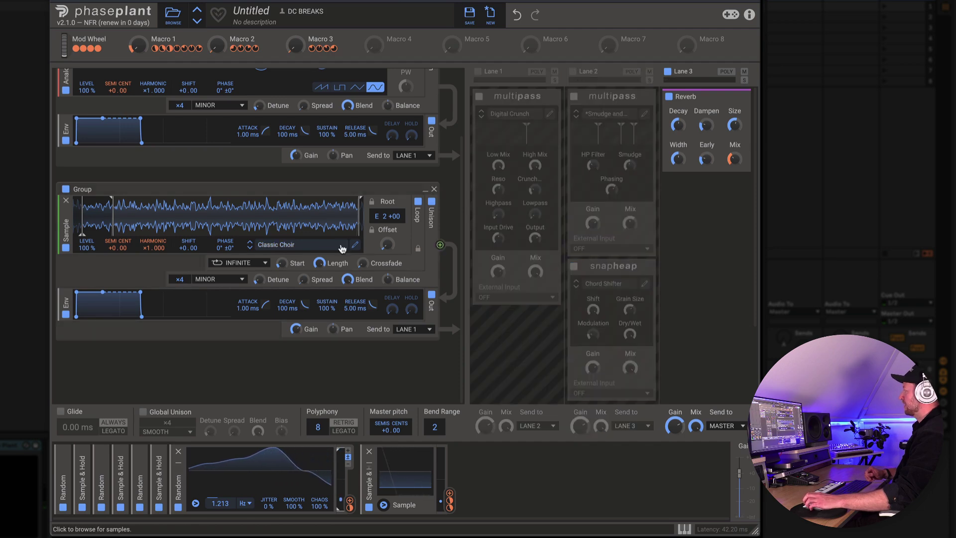
scroll(341, 249, "up", 3)
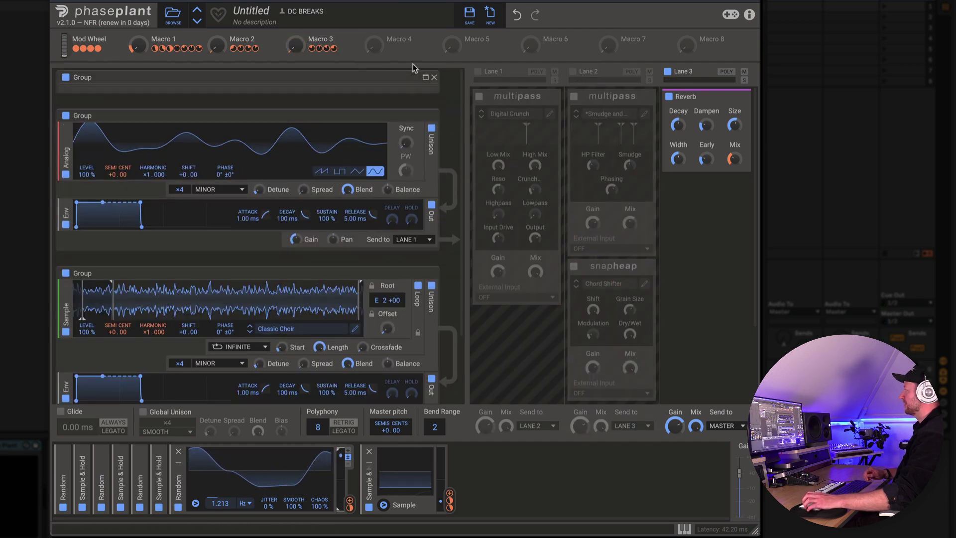
scroll(424, 81, "up", 3)
scroll(423, 81, "up", 2)
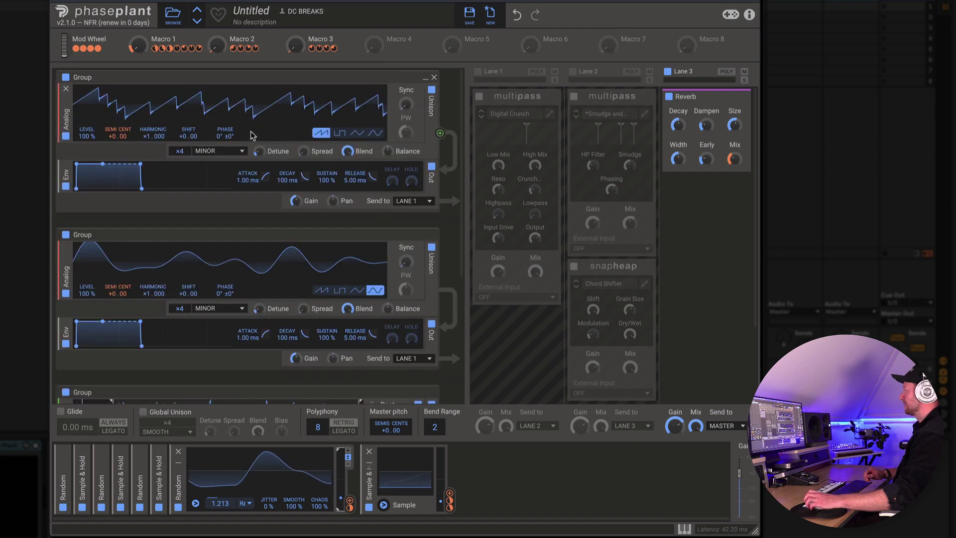
left_click(230, 152)
left_click(304, 222)
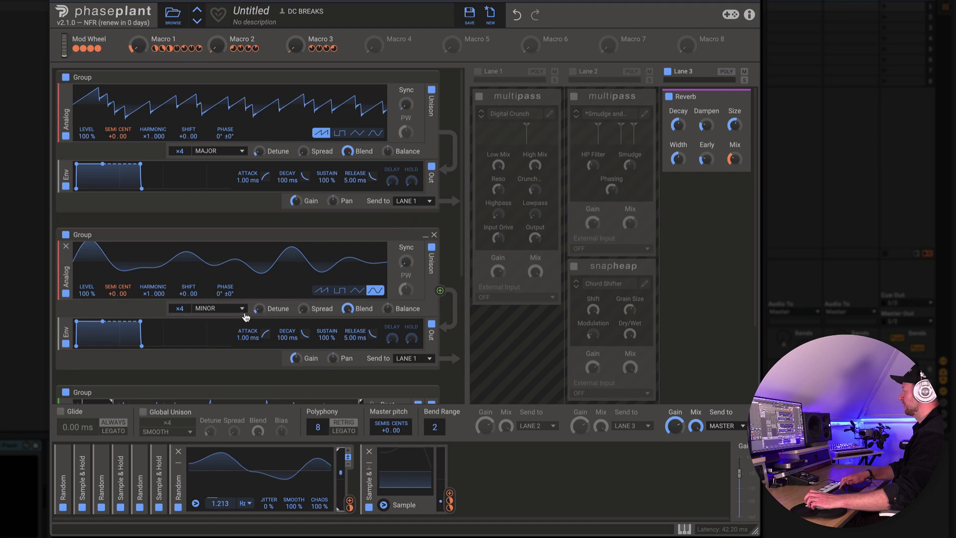
left_click(238, 312)
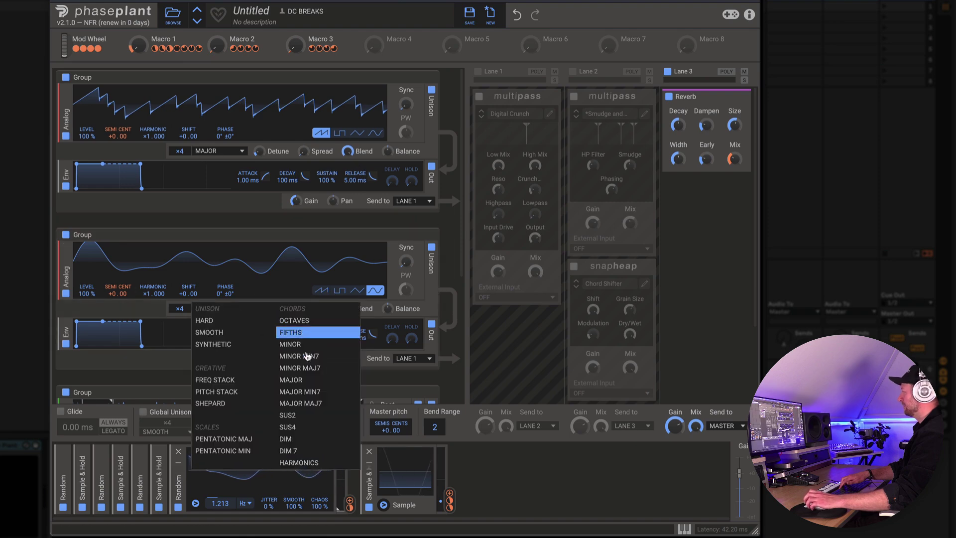
left_click(304, 379)
scroll(234, 291, "down", 7)
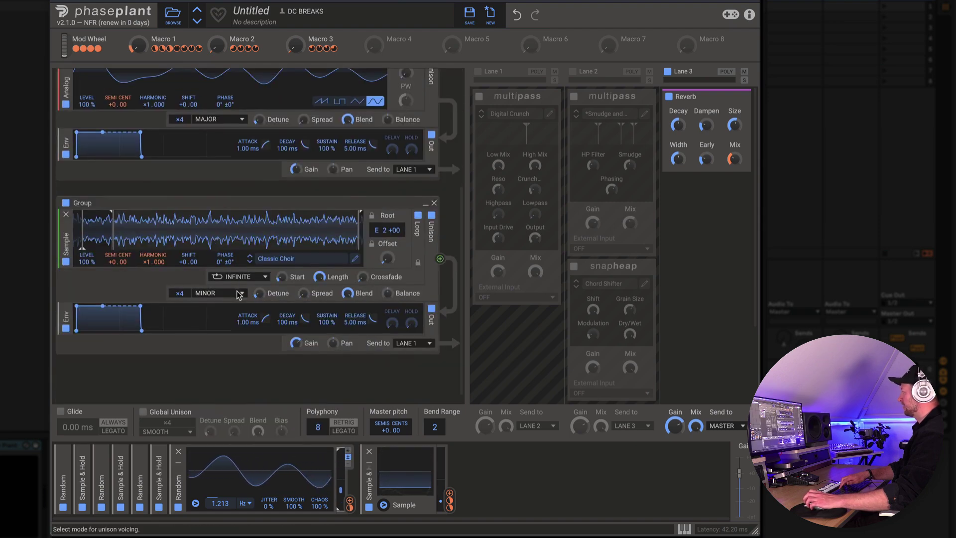
left_click(238, 294)
left_click(306, 365)
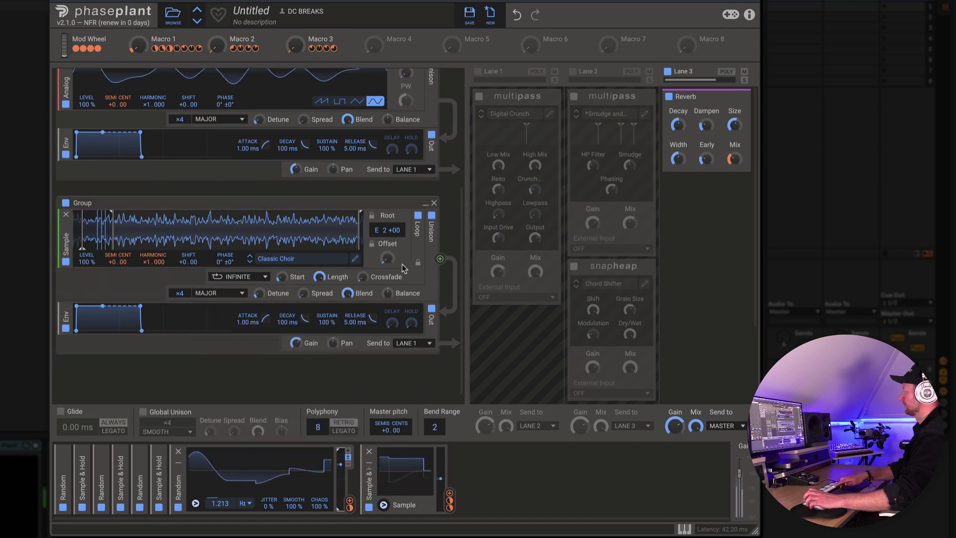
Re-enable Lane 1 and bypass its Digital Crunch Multipass
left_click(479, 96)
left_click(479, 96)
left_click(479, 96)
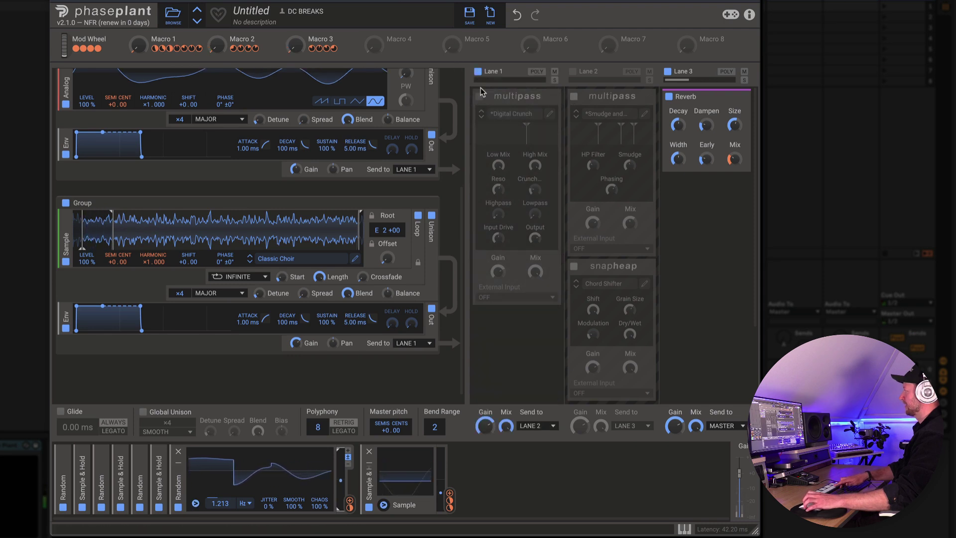